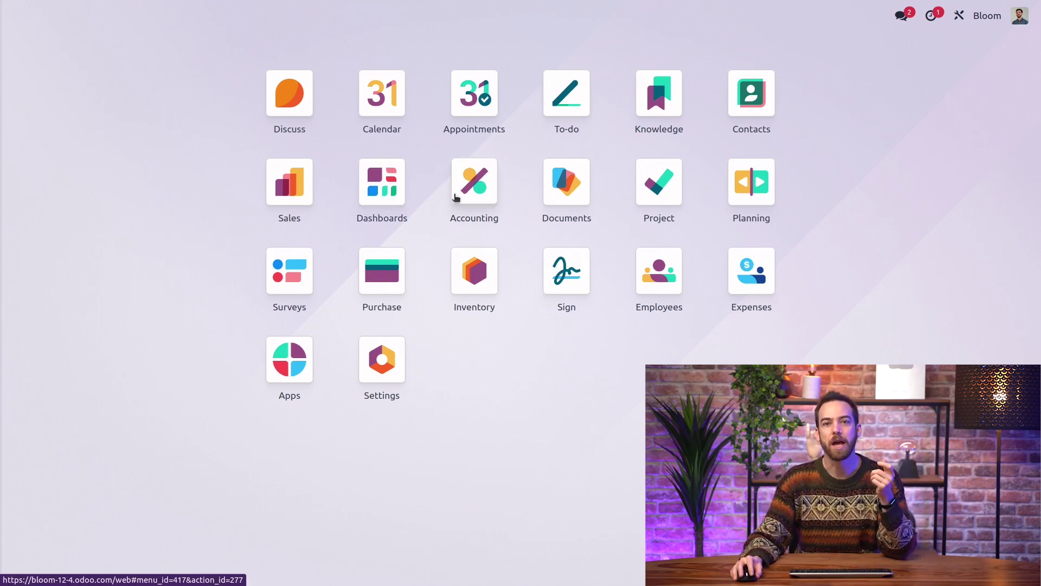
- Open the Accounting app's Configuration > Payment Terms list
{"action": "left_click", "coordinate": [456, 197]}
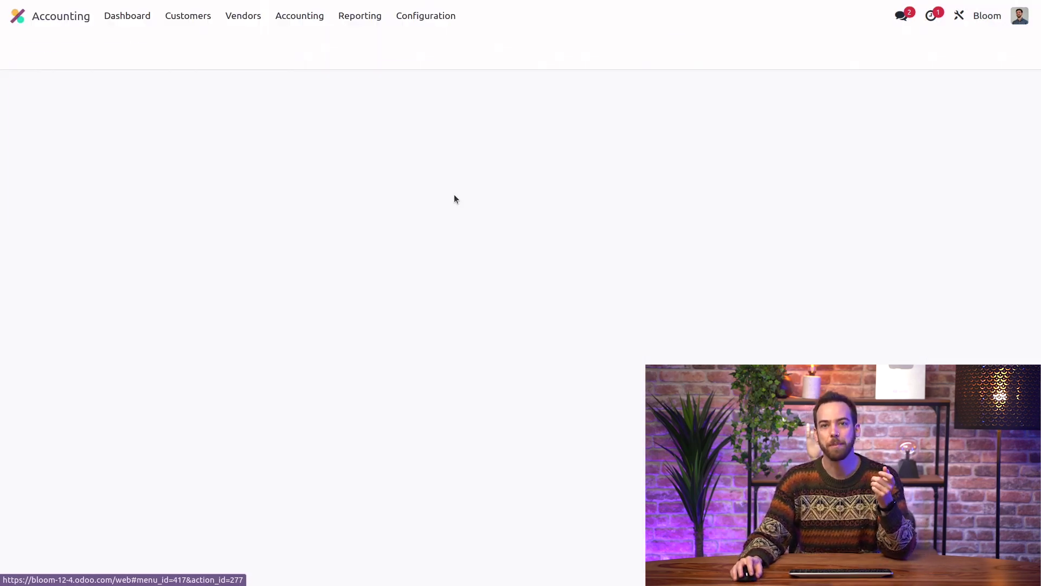
{"action": "left_click", "coordinate": [426, 16]}
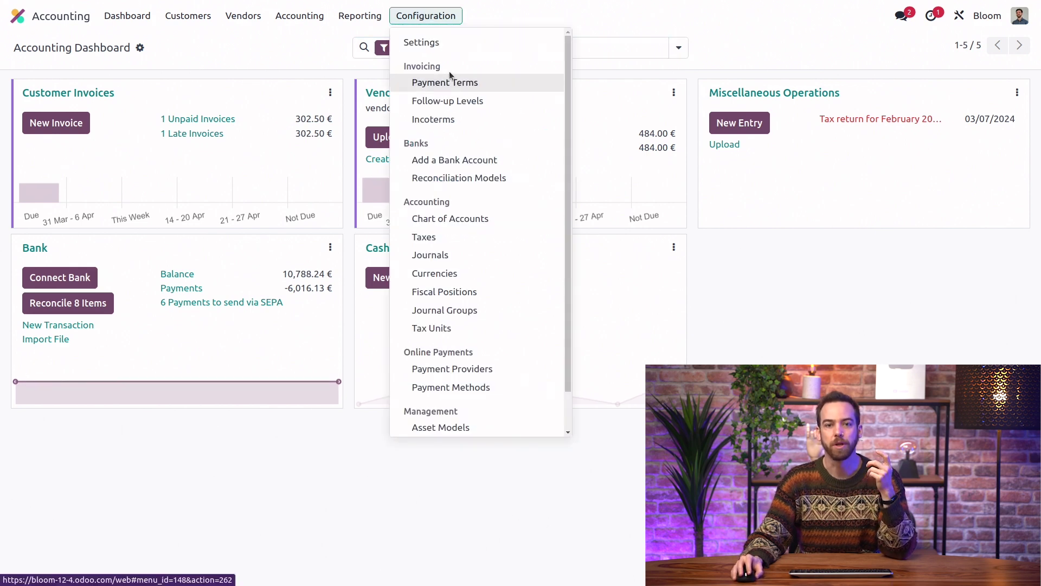
{"action": "left_click", "coordinate": [485, 88]}
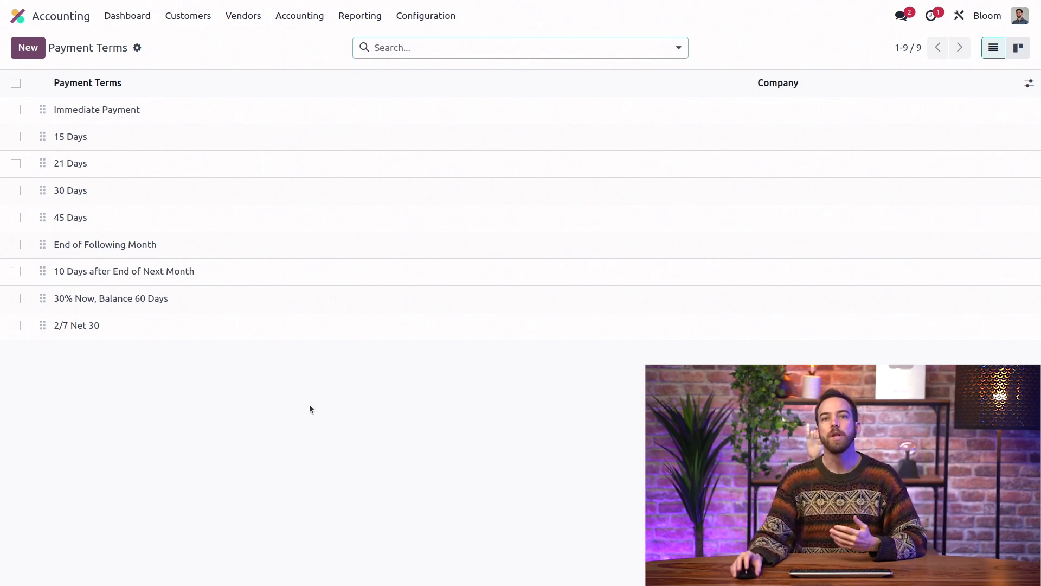
- Create the payment term '40% now, 60% end of next month' with a 40% first installment
{"action": "left_click", "coordinate": [38, 52]}
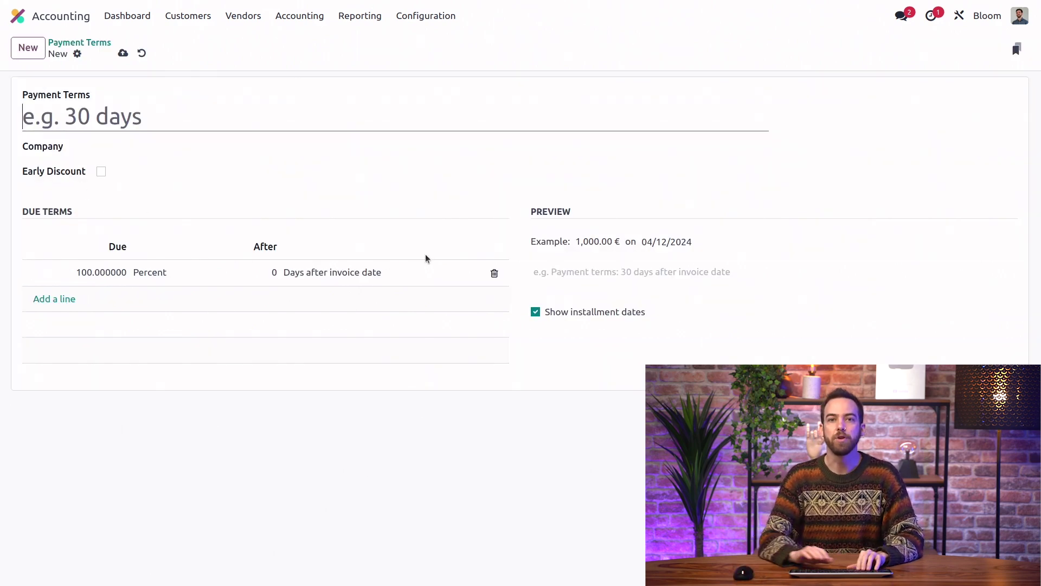
{"action": "type", "text": "40"}
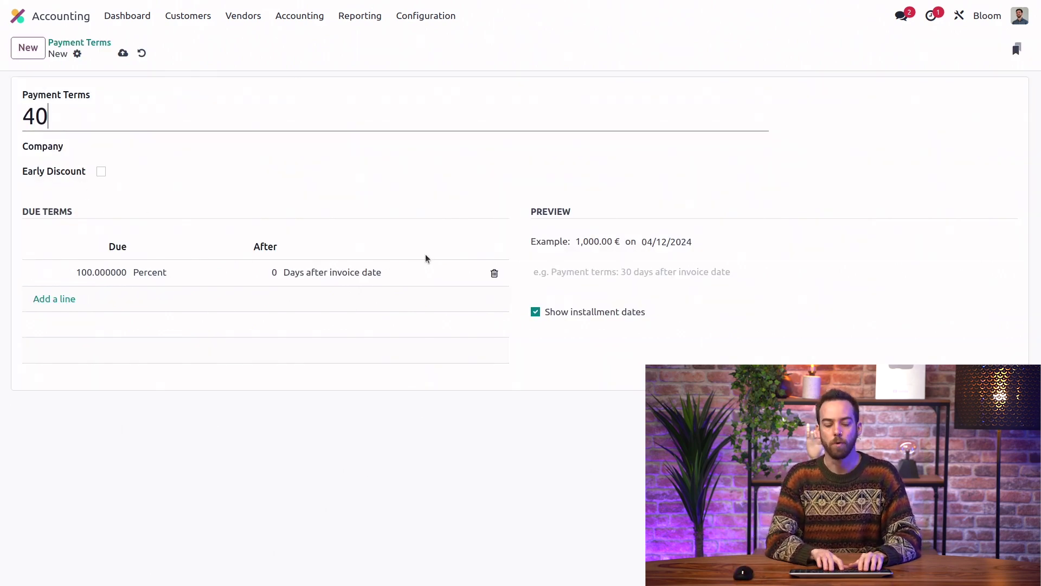
{"action": "type", "text": "% now, "}
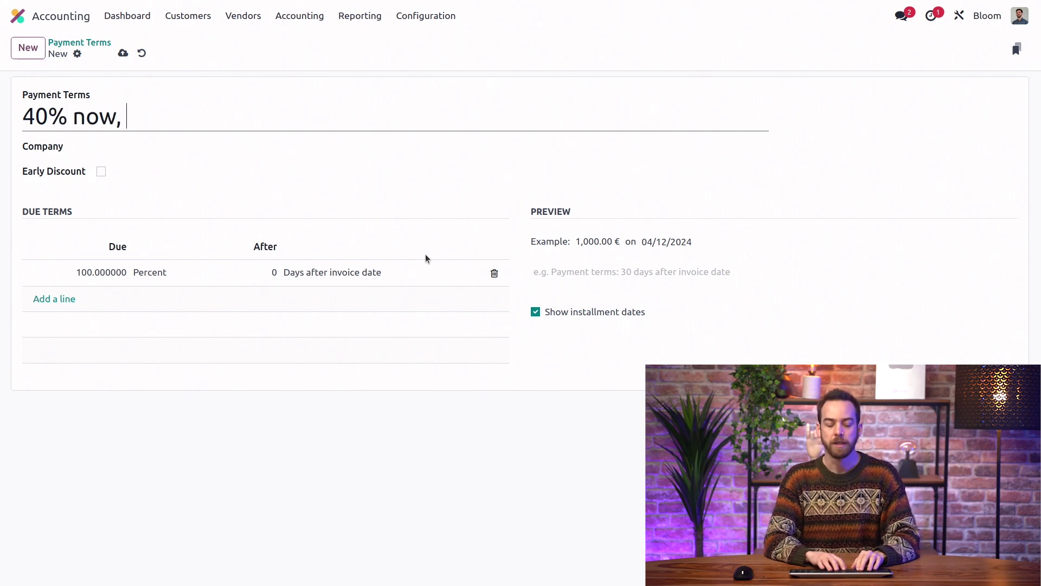
{"action": "type", "text": "60% e"}
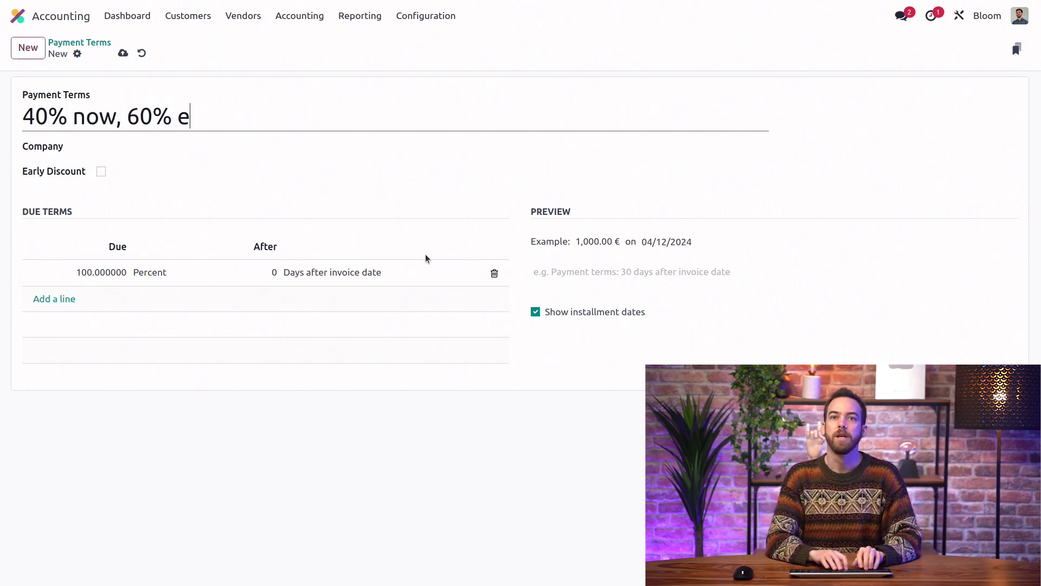
{"action": "type", "text": "nd of next month"}
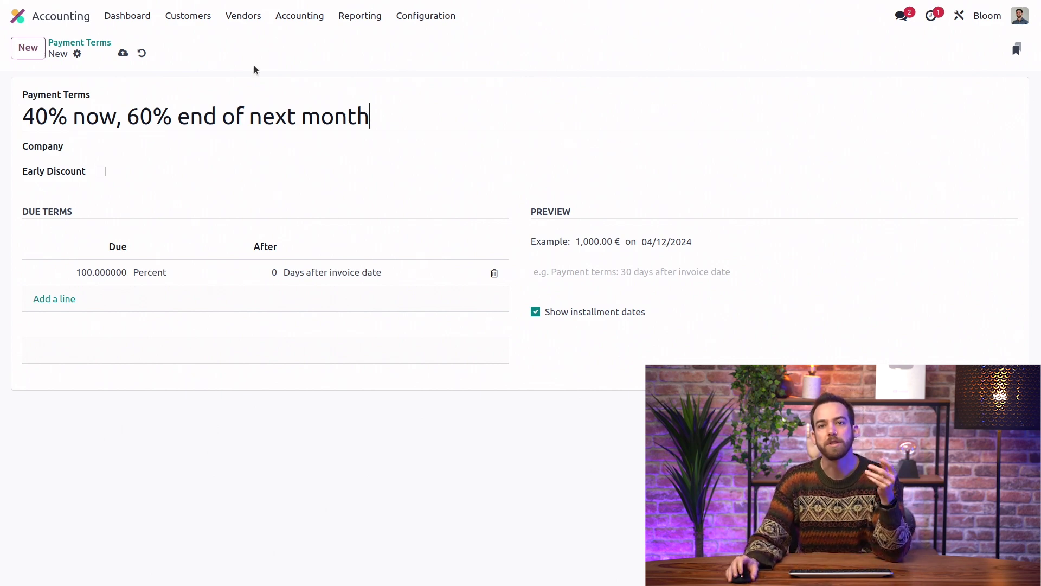
{"action": "left_click", "coordinate": [63, 299]}
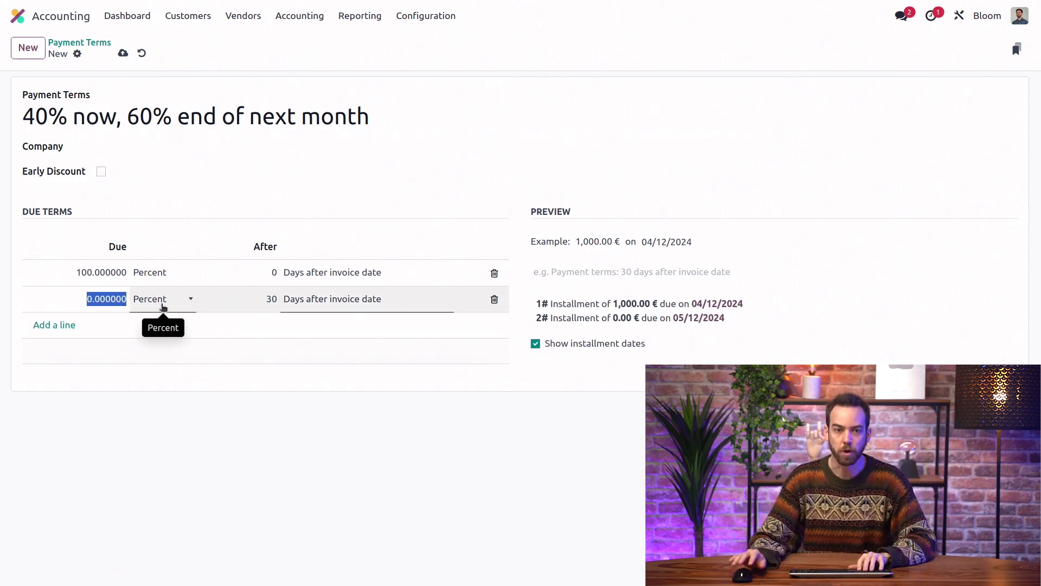
{"action": "left_click", "coordinate": [103, 274]}
{"action": "type", "text": "40"}
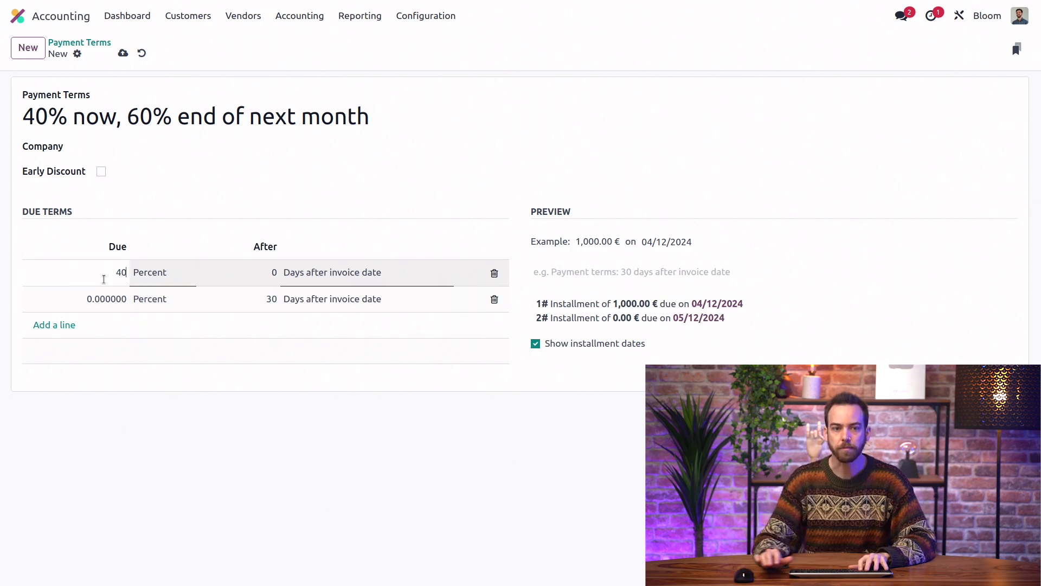
{"action": "key", "text": "Tab"}
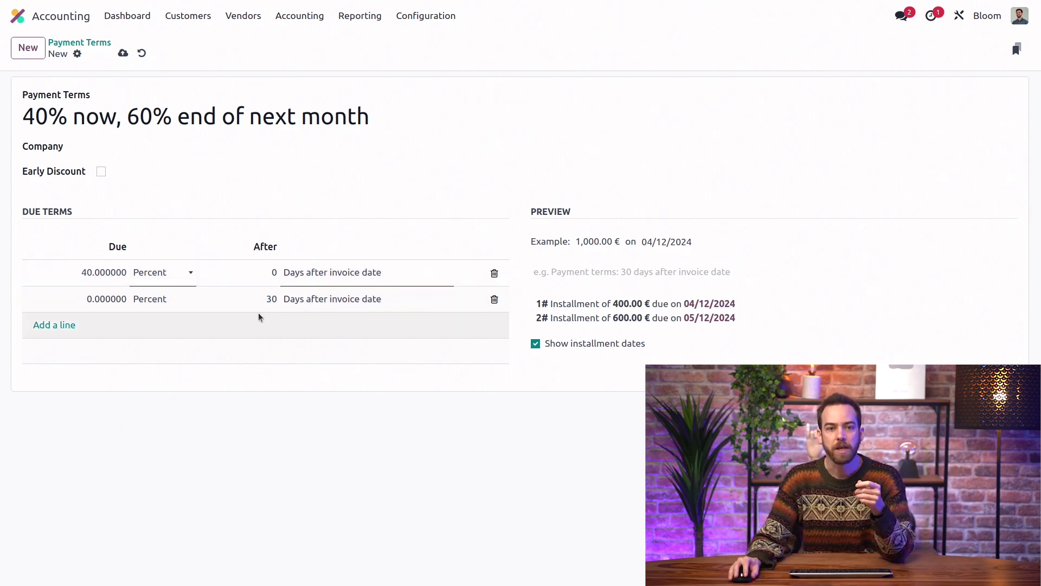
- Make the second installment 60%, due 0 days after end of next month
{"action": "left_click", "coordinate": [99, 309]}
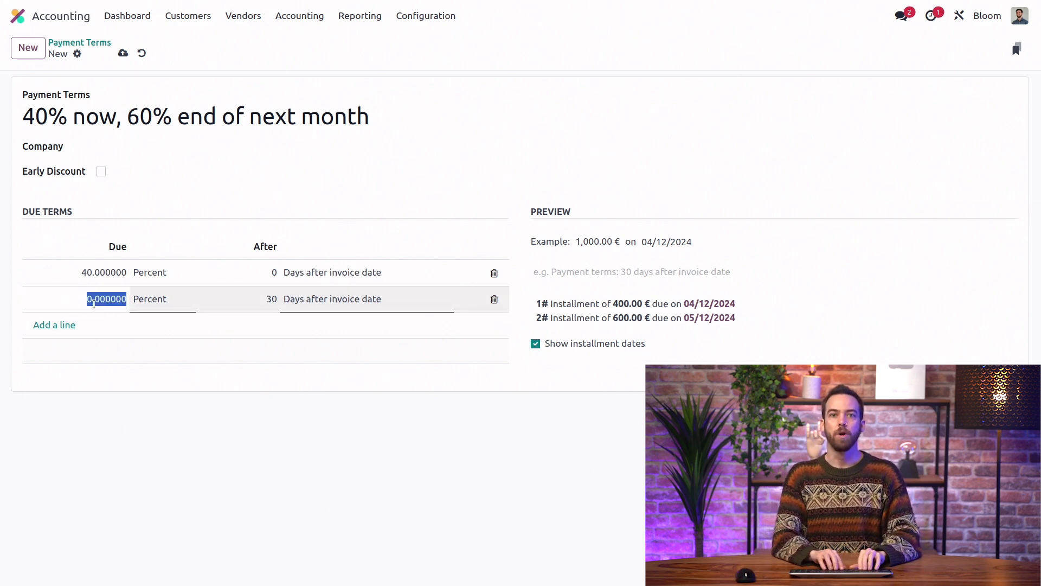
{"action": "type", "text": "60"}
{"action": "key", "text": "Tab"}
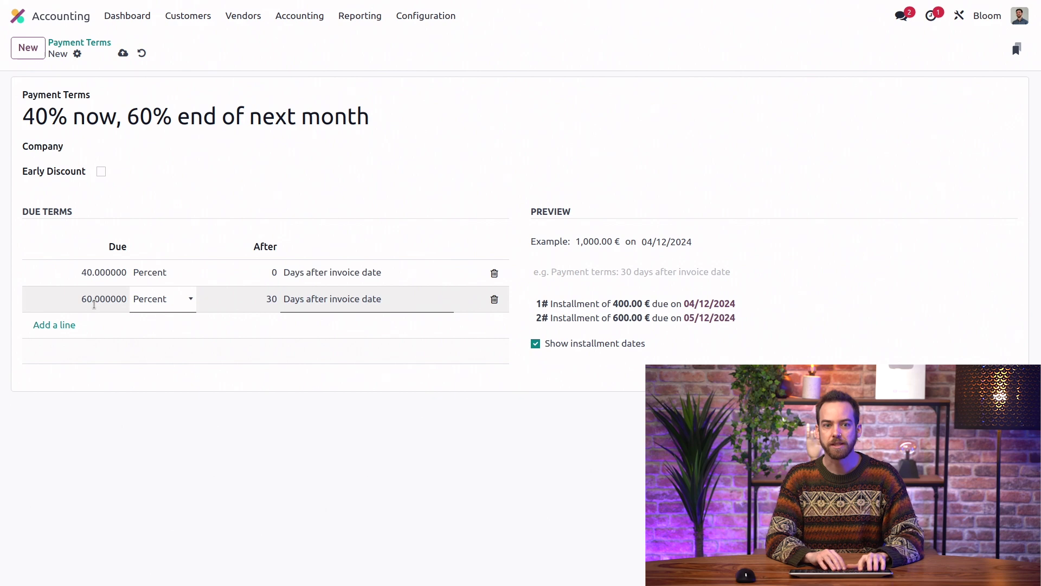
{"action": "key", "text": "Tab"}
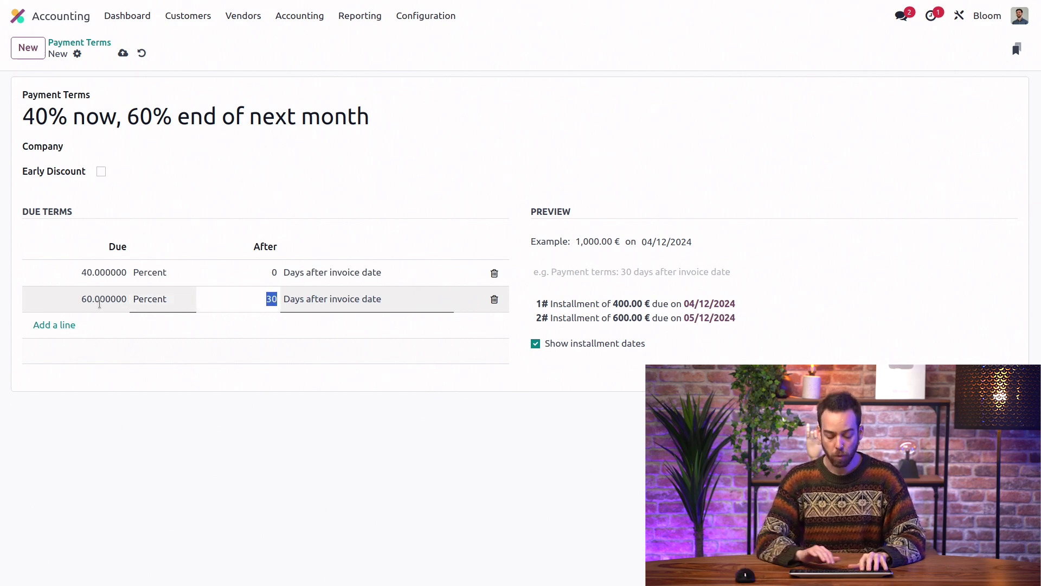
{"action": "type", "text": "0"}
{"action": "left_click", "coordinate": [286, 186]}
{"action": "left_click", "coordinate": [360, 300]}
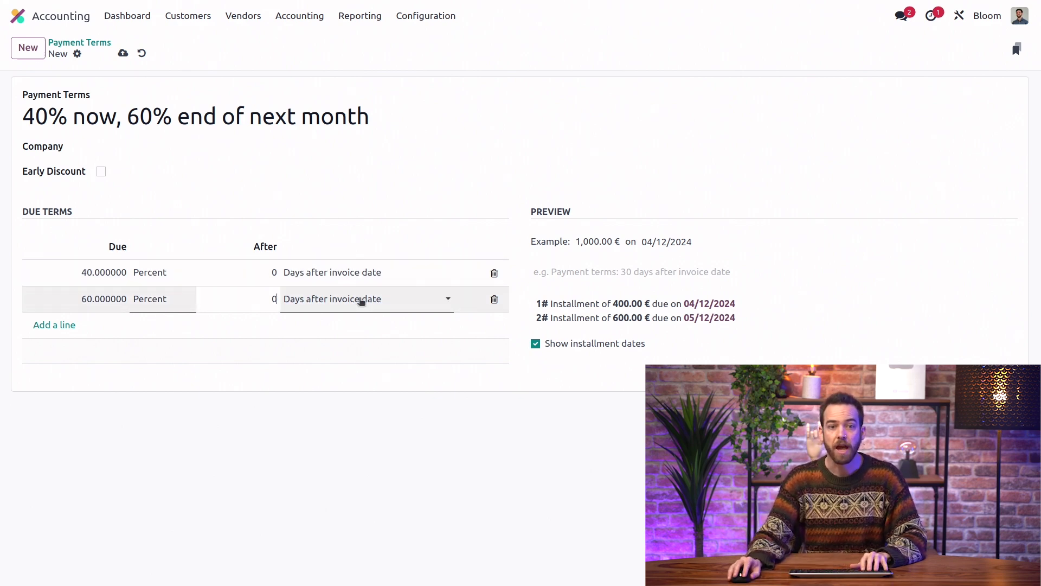
{"action": "left_click", "coordinate": [360, 300]}
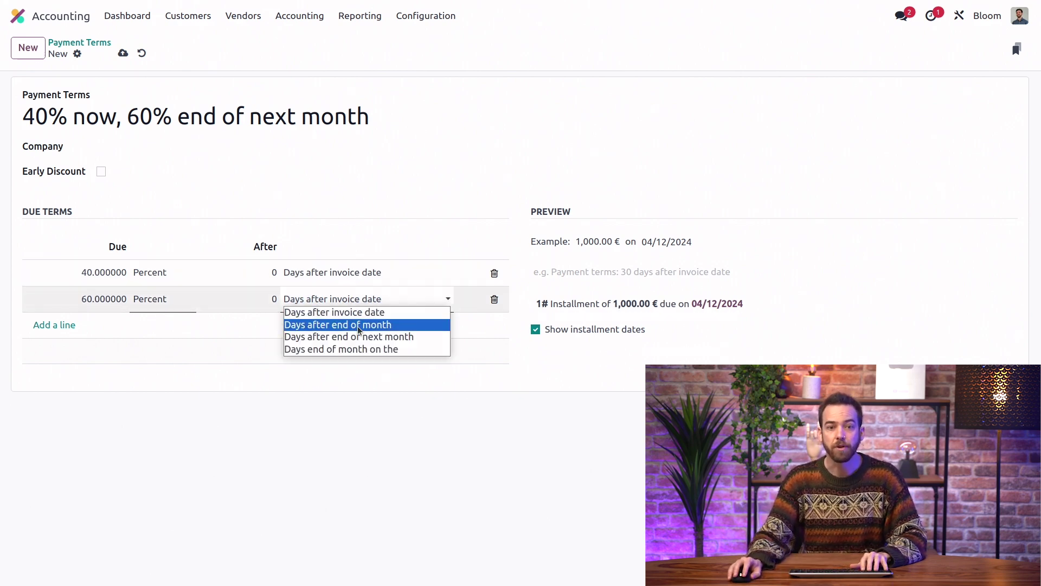
{"action": "left_click", "coordinate": [414, 337]}
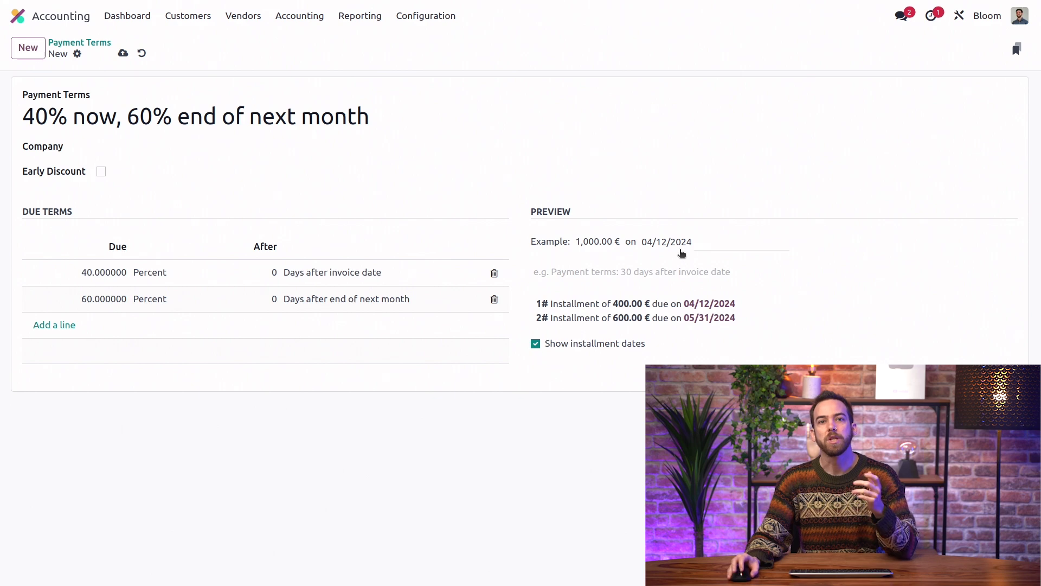
- Write the term's note '40% due immediately, remaining 60% due at the end of the following month'
{"action": "left_click", "coordinate": [664, 244]}
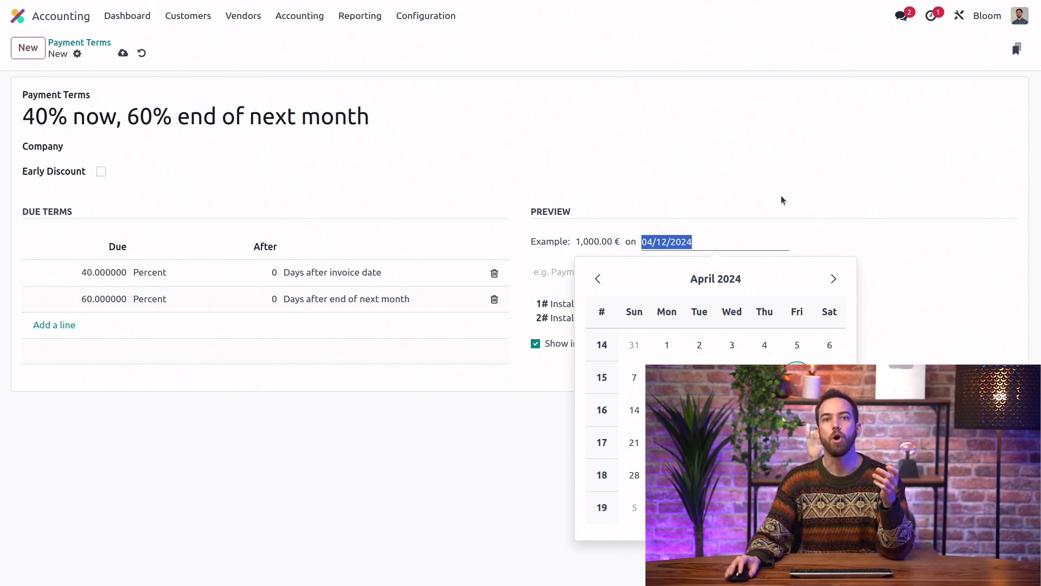
{"action": "left_click", "coordinate": [780, 200]}
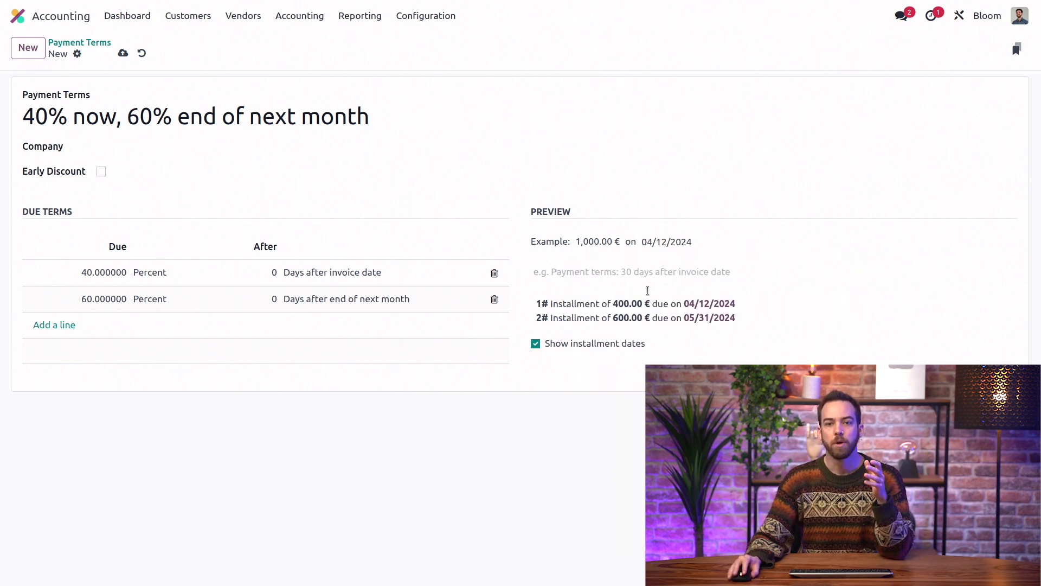
{"action": "left_click", "coordinate": [633, 273]}
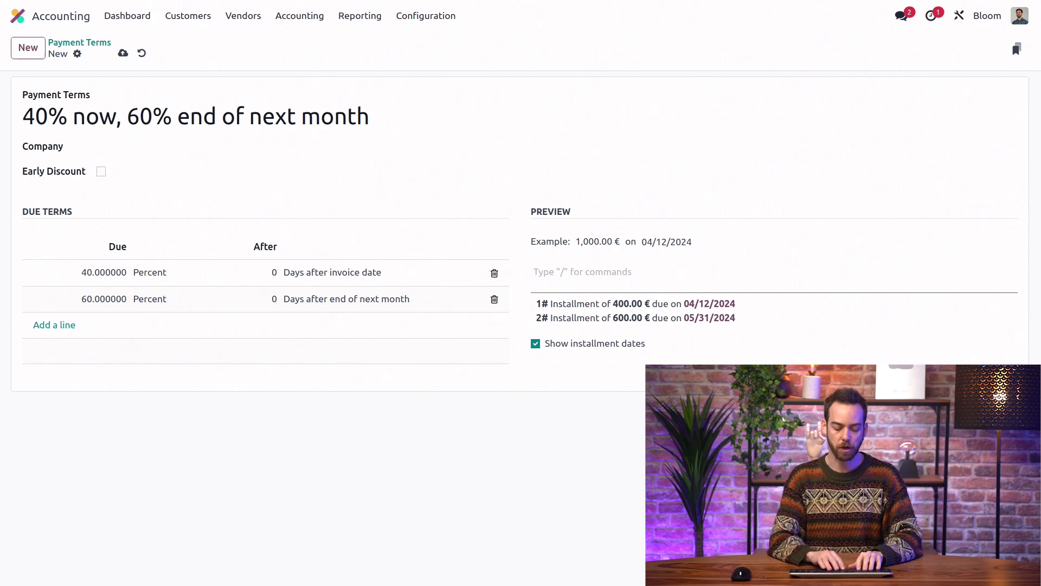
{"action": "type", "text": "40% due immediately,"}
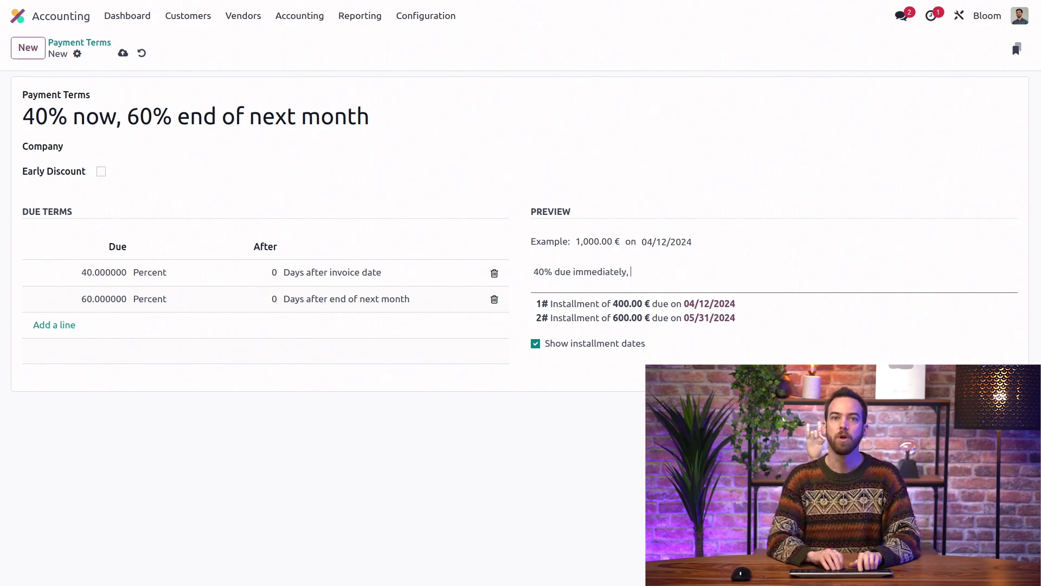
{"action": "type", "text": " remaining 60"}
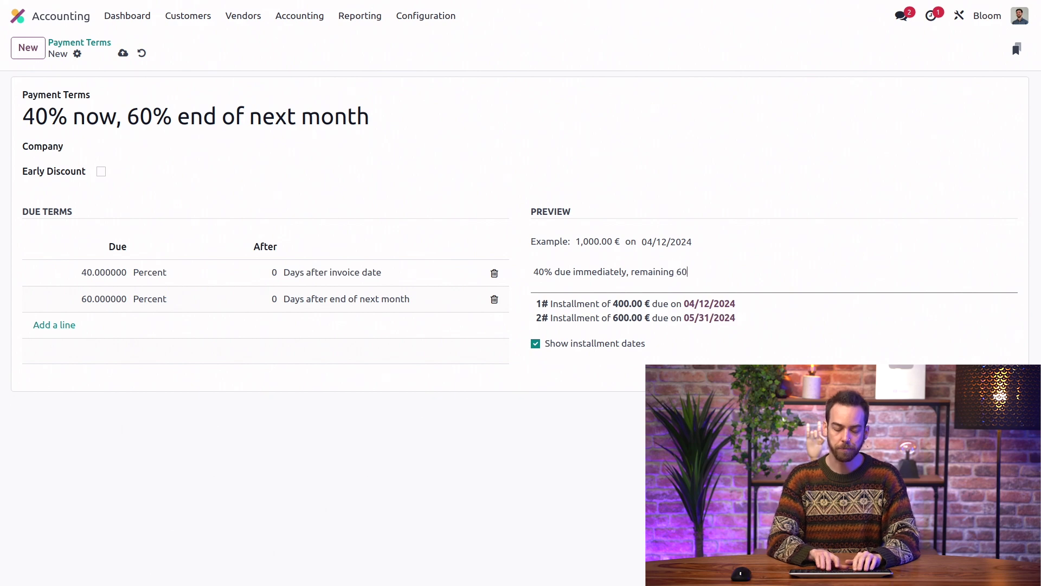
{"action": "type", "text": "% due at the "}
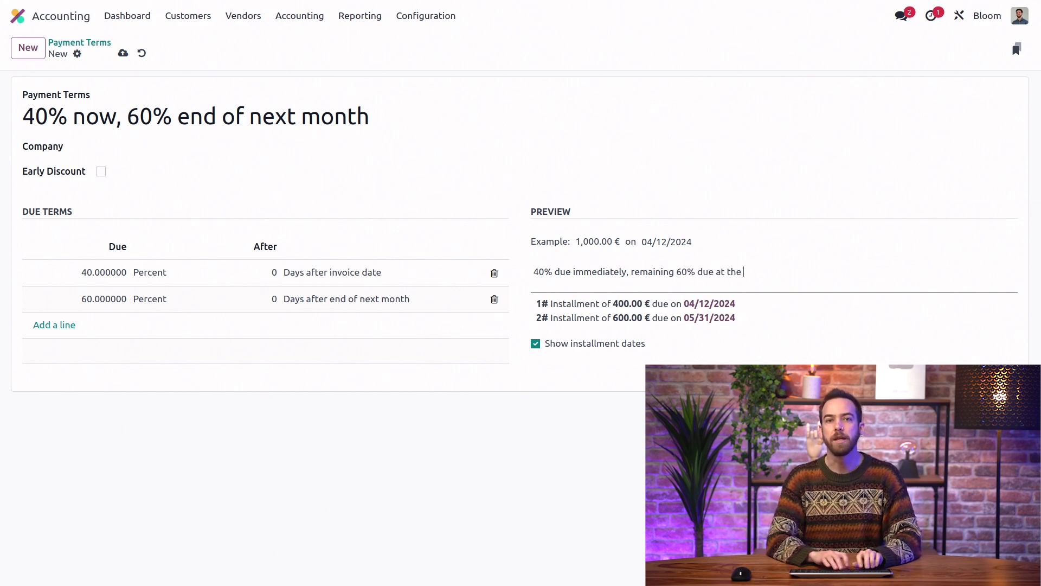
{"action": "type", "text": "end of the "}
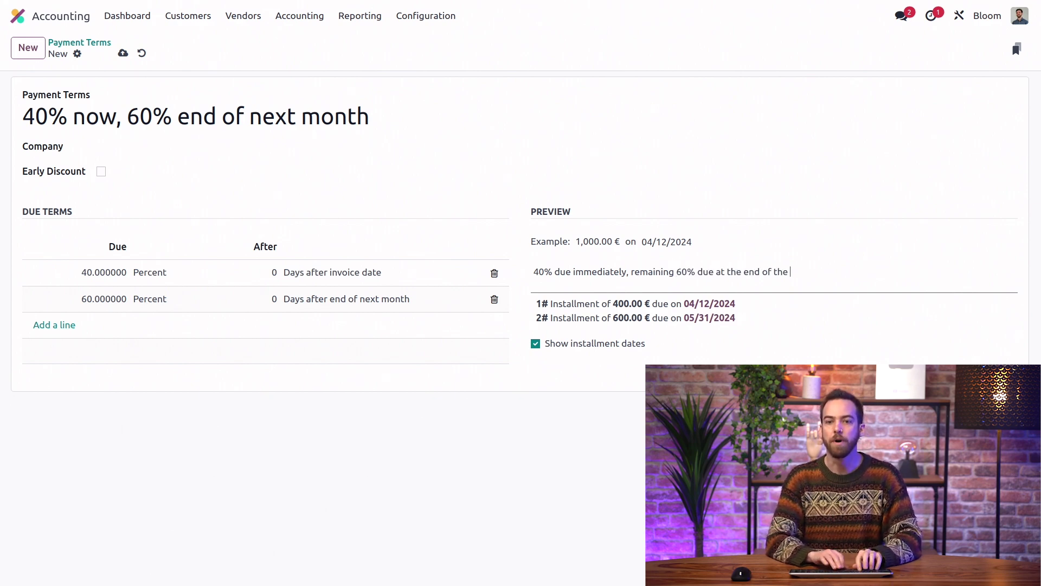
{"action": "type", "text": "following month"}
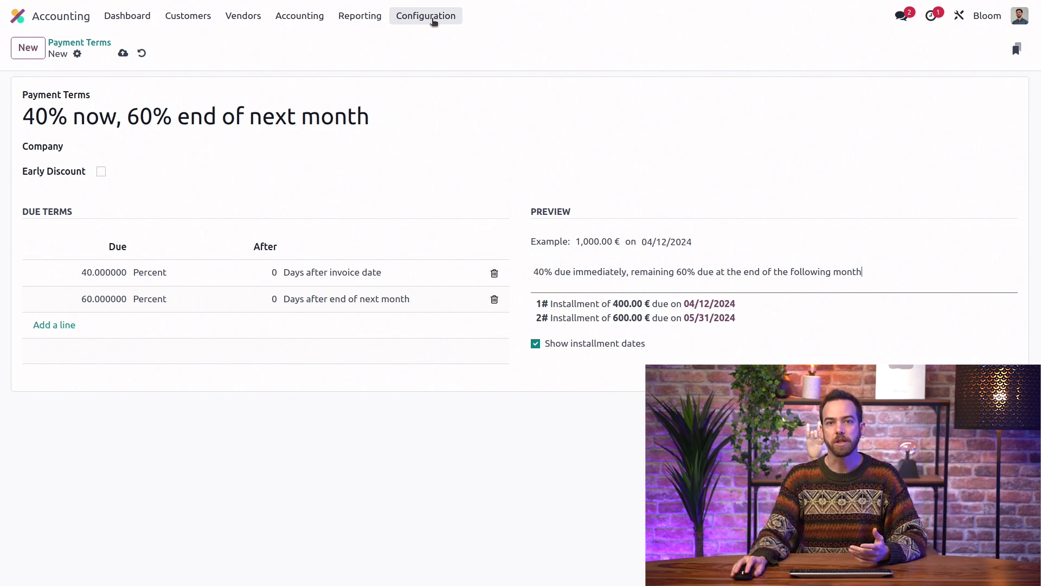
- In Accounting Settings, enable Default Terms & Conditions and paste the plant-care disclaimer as the note
{"action": "left_click", "coordinate": [433, 22]}
{"action": "left_click", "coordinate": [439, 44]}
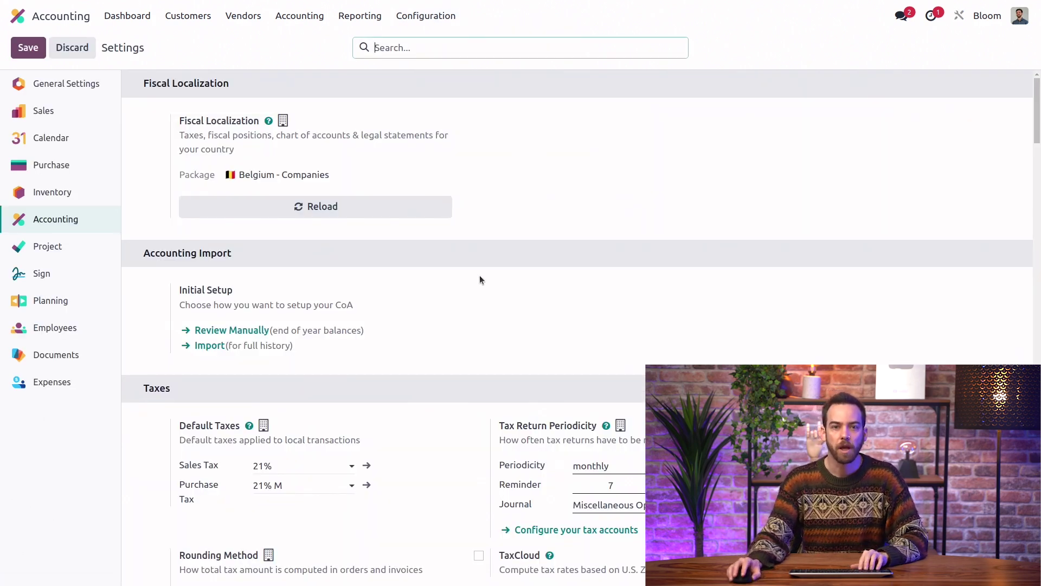
{"action": "scroll", "coordinate": [450, 326], "scroll_direction": "down", "scroll_amount": 3}
{"action": "scroll", "coordinate": [447, 324], "scroll_direction": "down", "scroll_amount": 8}
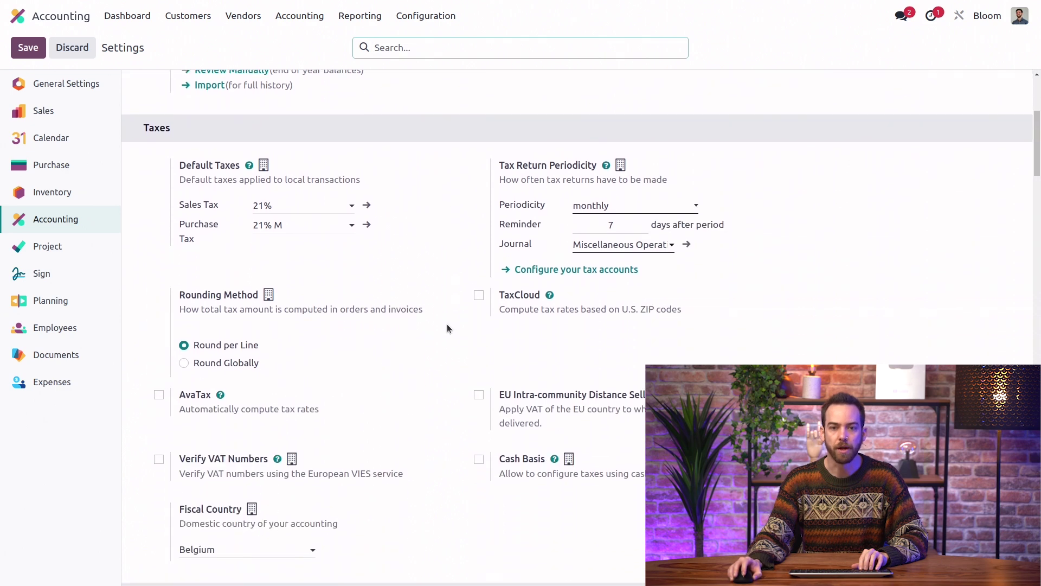
{"action": "scroll", "coordinate": [444, 326], "scroll_direction": "down", "scroll_amount": 8}
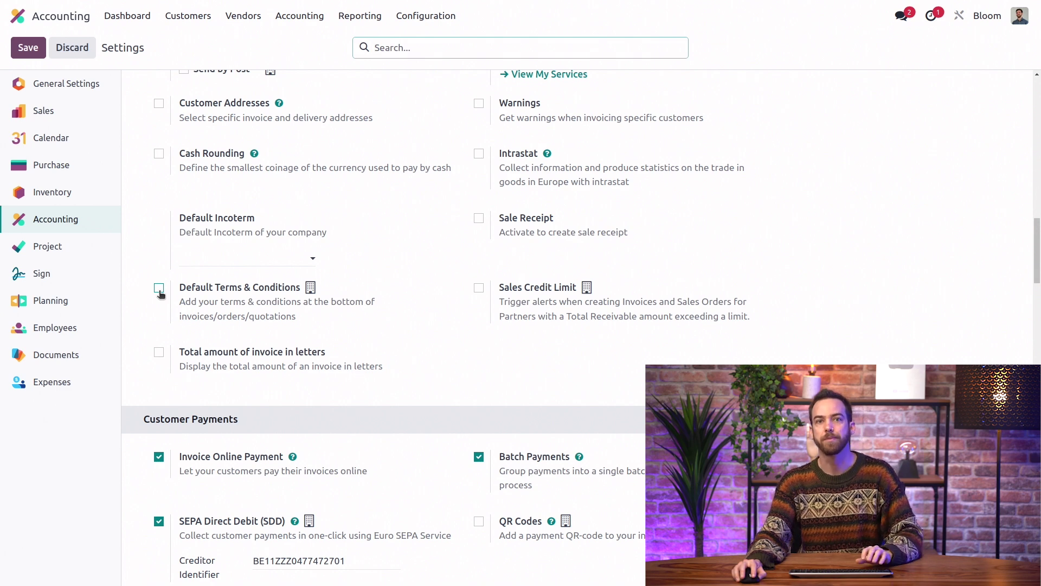
{"action": "left_click", "coordinate": [158, 288]}
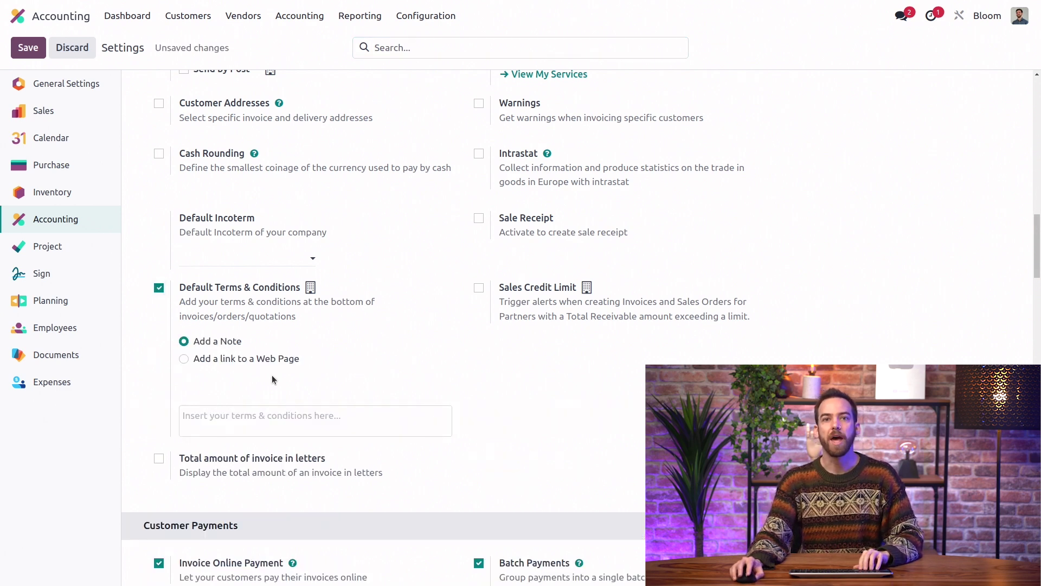
{"action": "scroll", "coordinate": [307, 503], "scroll_direction": "down", "scroll_amount": 2}
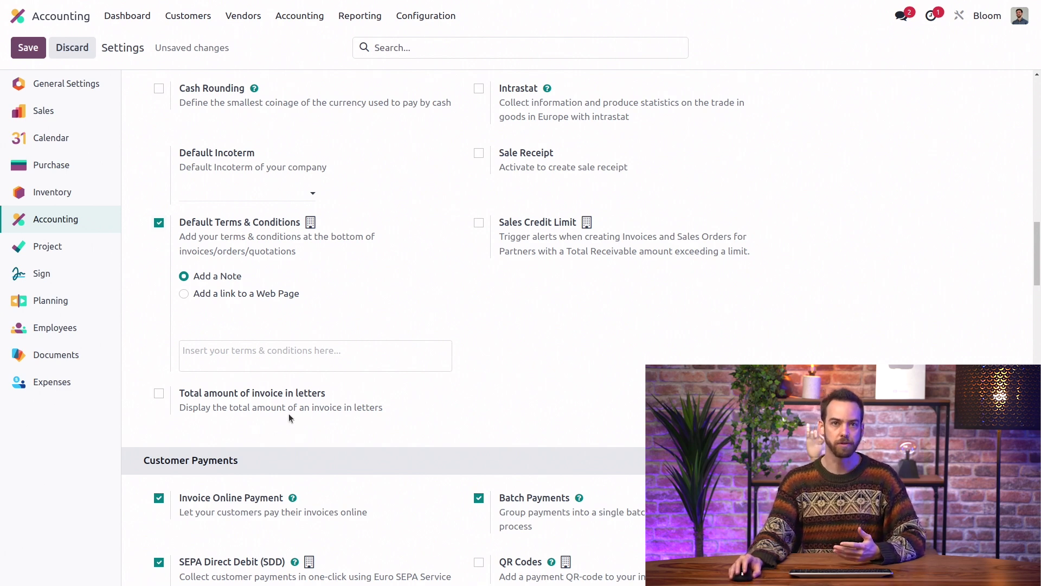
{"action": "left_click", "coordinate": [254, 353]}
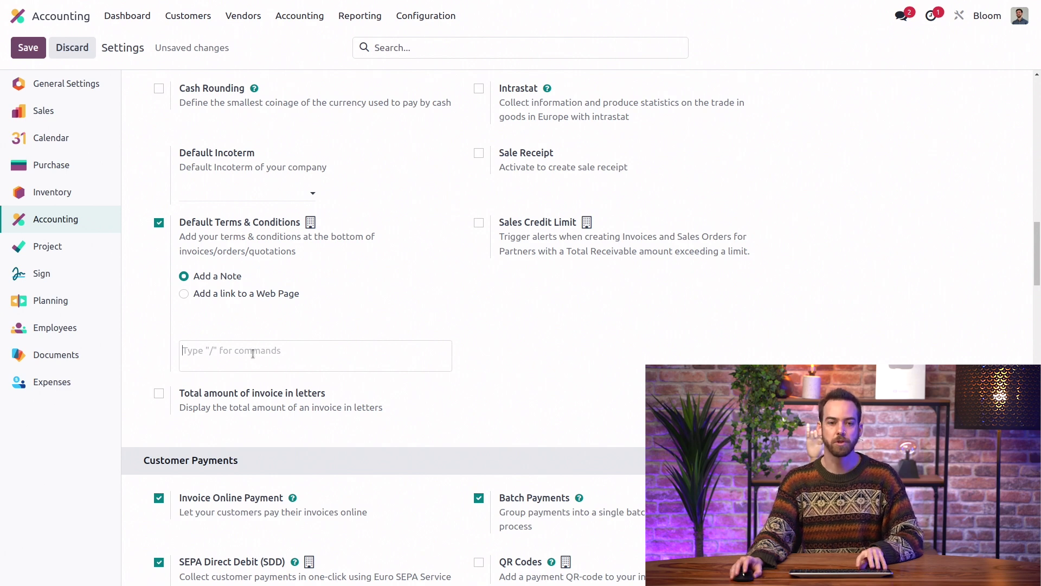
{"action": "type", "text": "Please treat your plants with love; we are not responsible for neglect."}
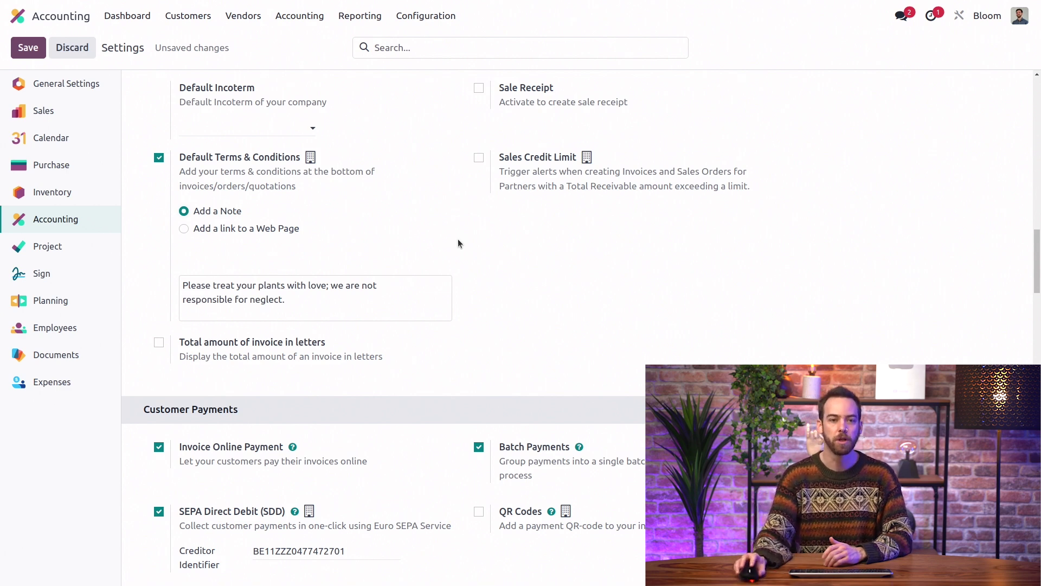
- Try the web-page version of the terms: edit, save and preview its page
{"action": "left_click", "coordinate": [263, 230]}
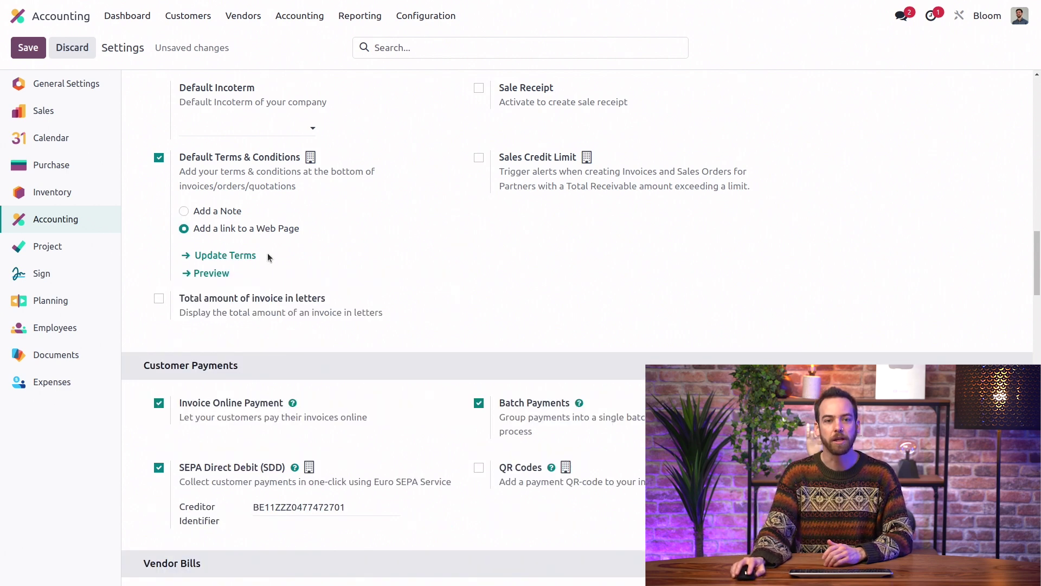
{"action": "left_click", "coordinate": [236, 256]}
{"action": "left_click", "coordinate": [432, 330]}
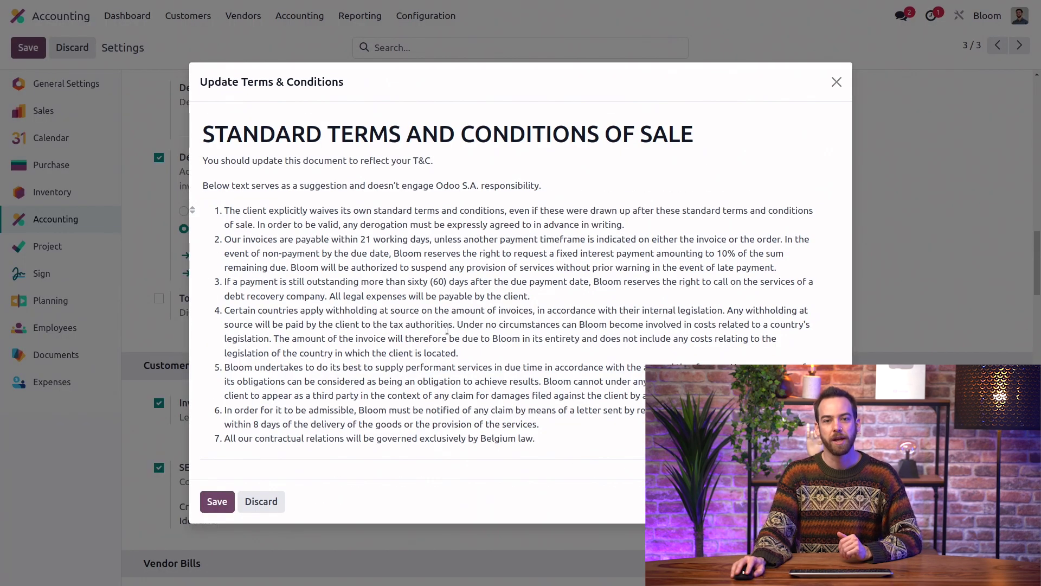
{"action": "double_click", "coordinate": [466, 324]}
{"action": "left_click", "coordinate": [419, 339]}
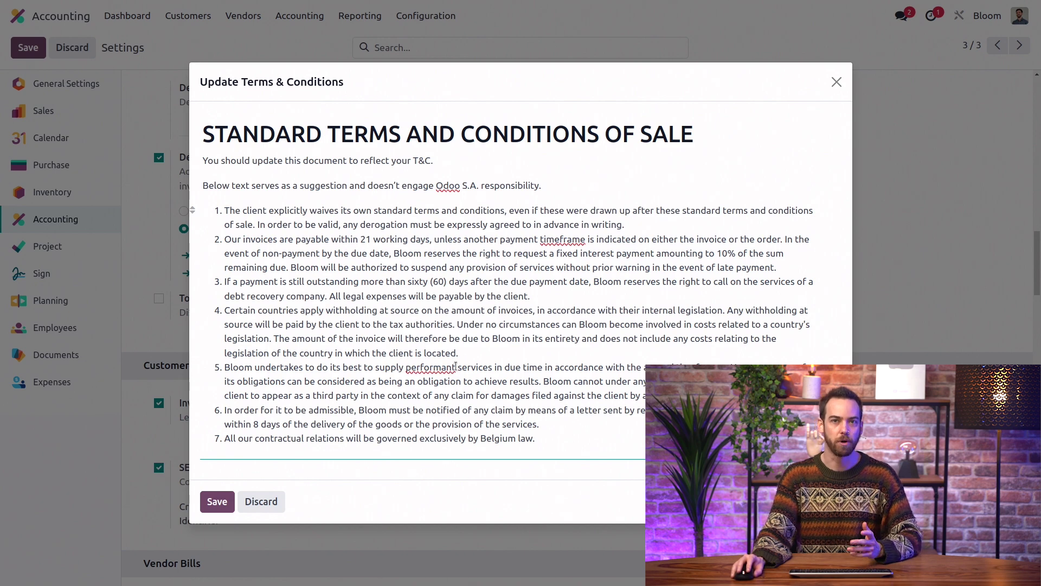
{"action": "left_click", "coordinate": [216, 501]}
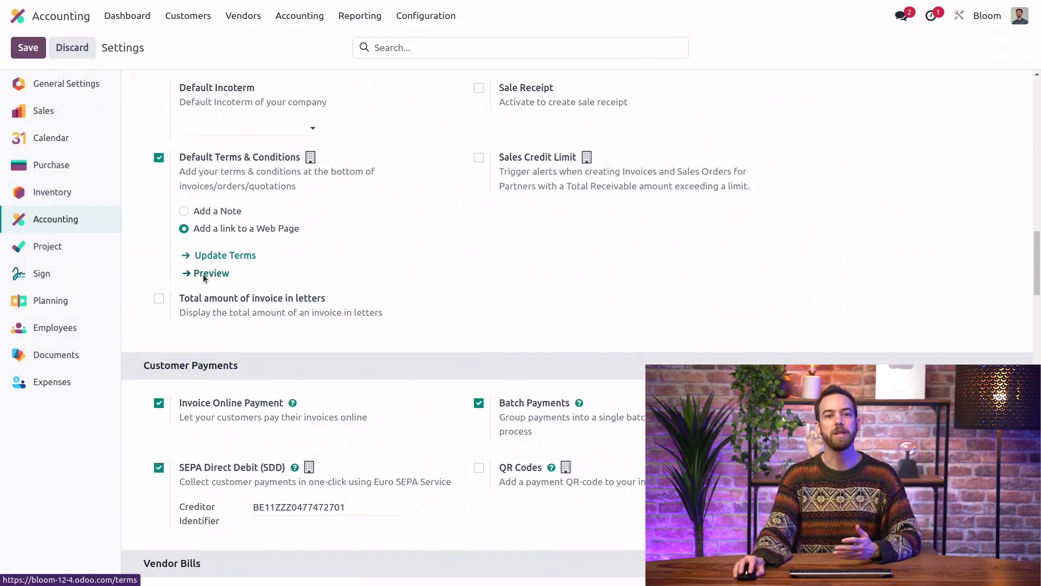
{"action": "left_click", "coordinate": [204, 277]}
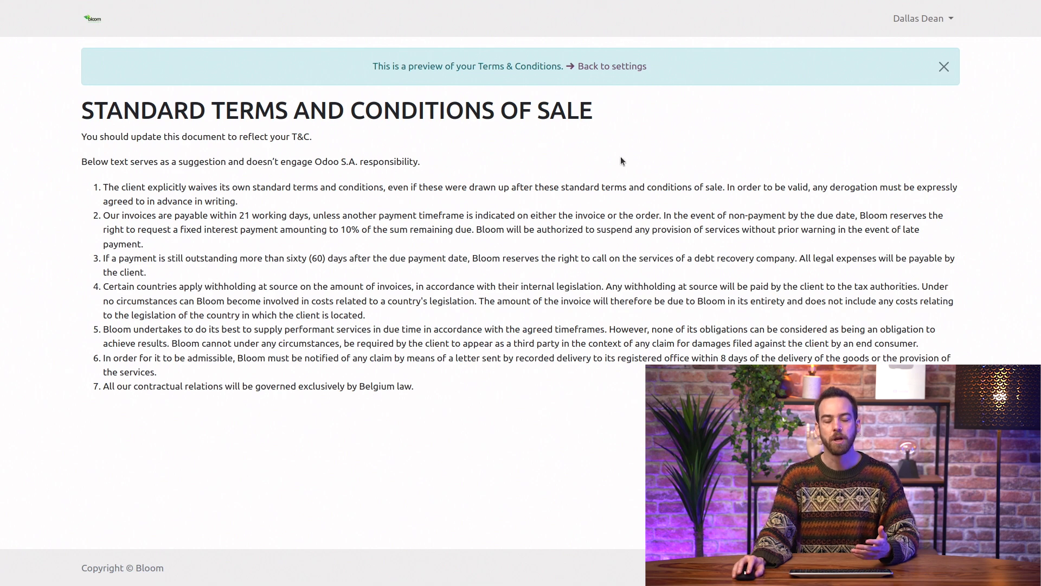
{"action": "left_click", "coordinate": [624, 70]}
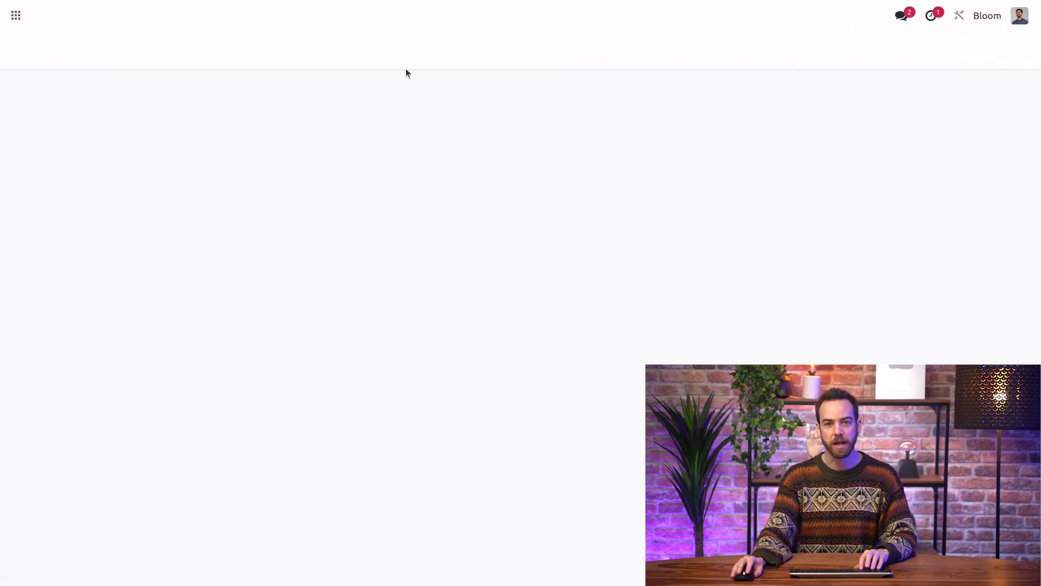
- Switch Default Terms & Conditions back to Add a Note and save the settings
{"action": "type", "text": "terms"}
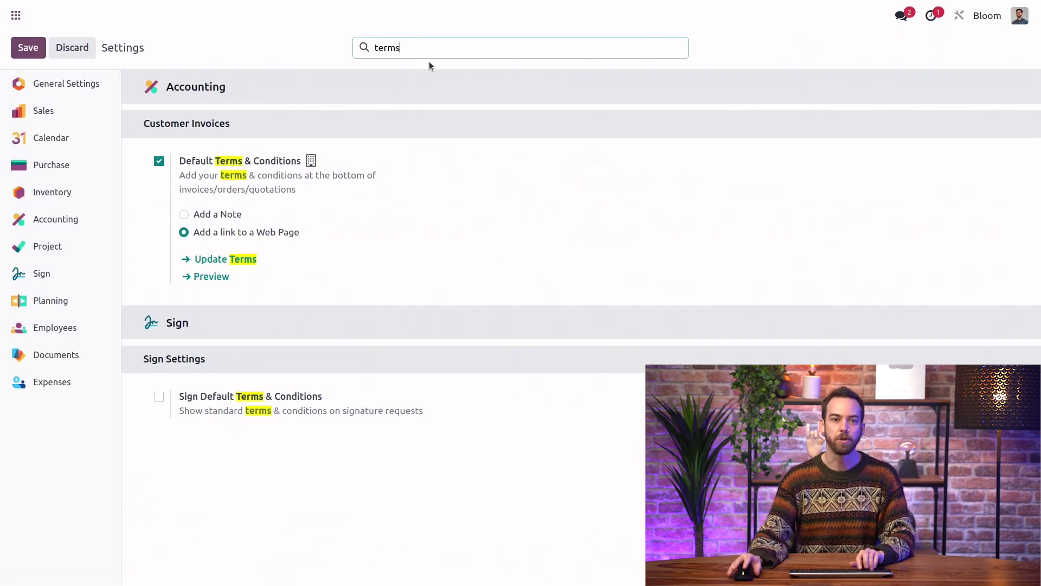
{"action": "left_click", "coordinate": [228, 214]}
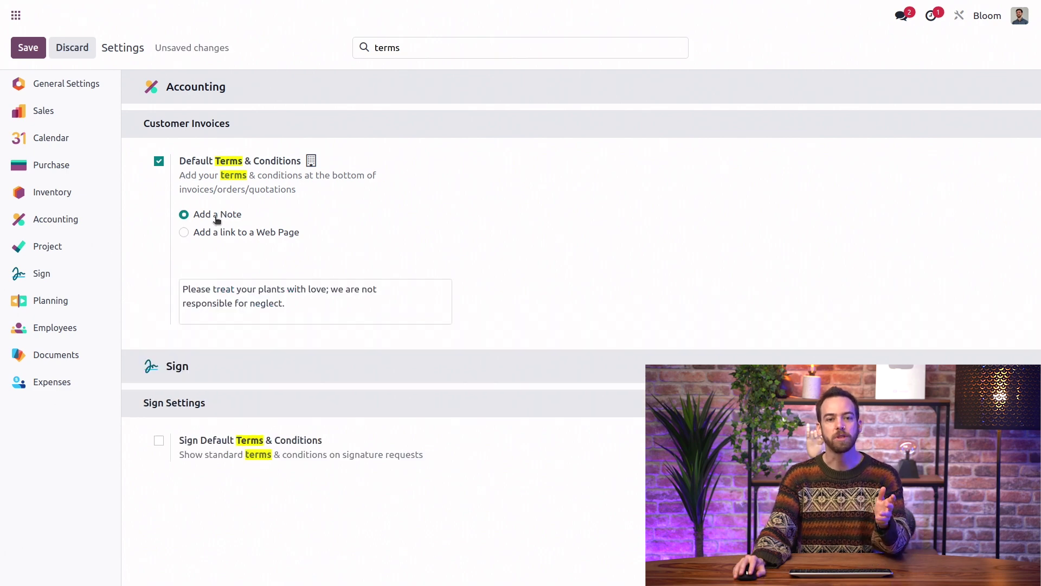
{"action": "left_click", "coordinate": [40, 48]}
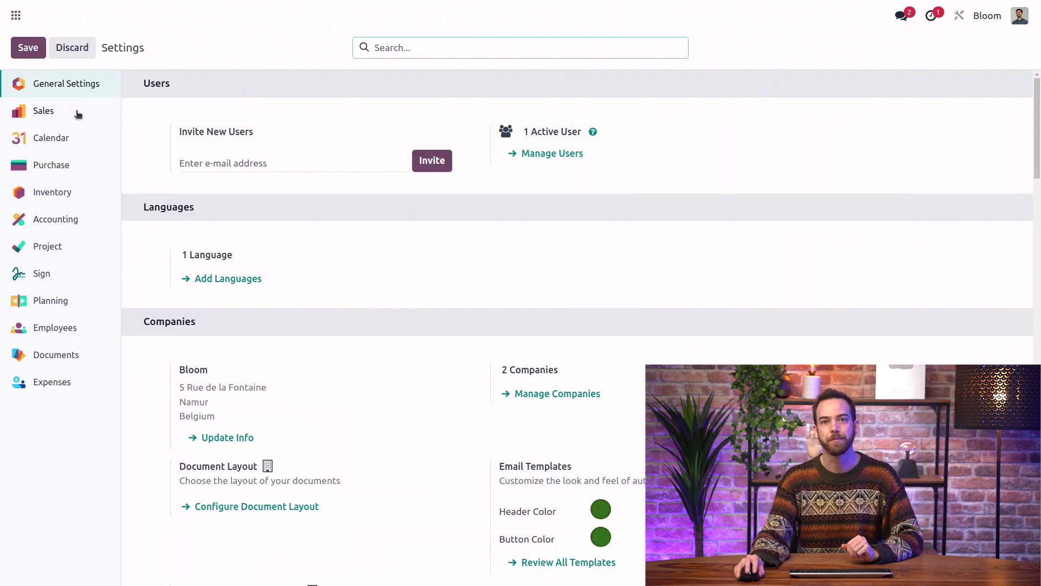
- Start a new customer invoice for Acres lawncare
{"action": "left_click", "coordinate": [16, 15]}
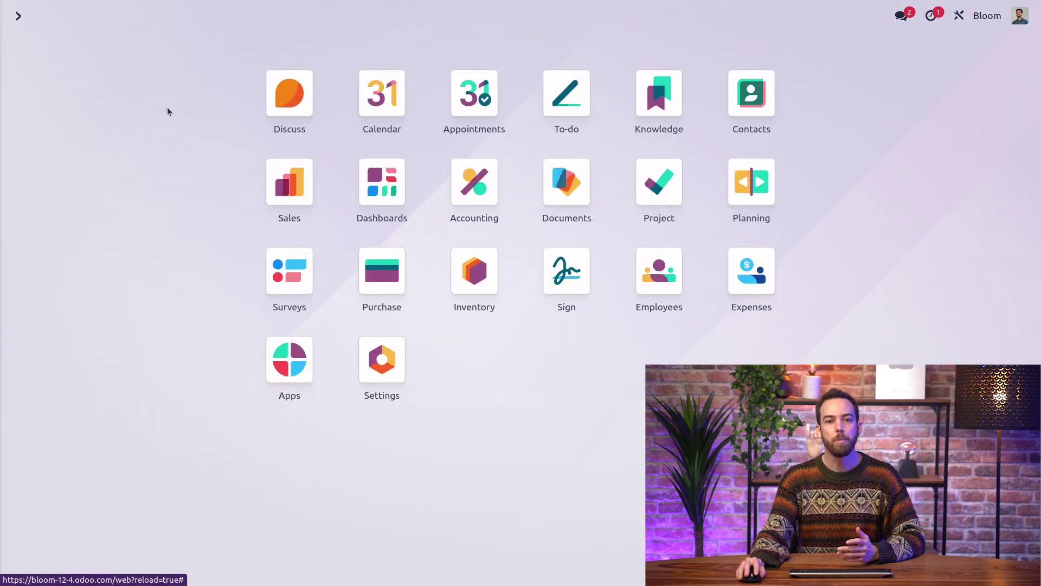
{"action": "left_click", "coordinate": [477, 187]}
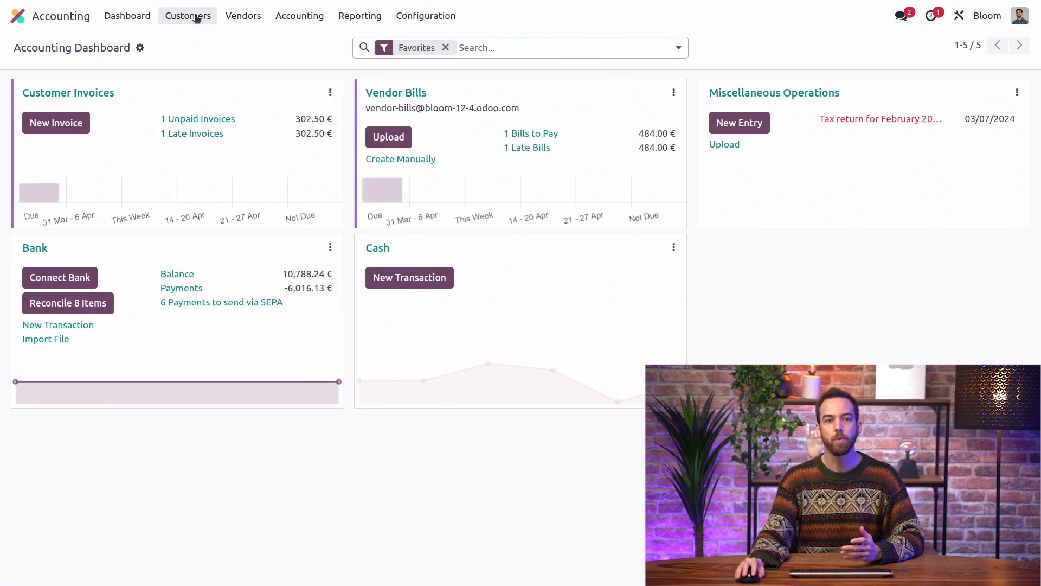
{"action": "left_click", "coordinate": [86, 121]}
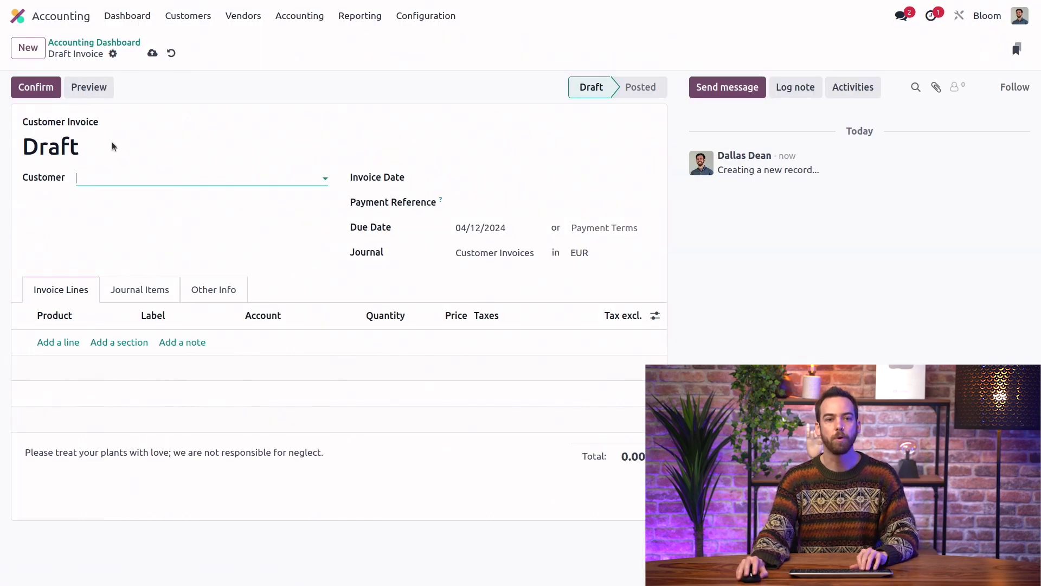
{"action": "type", "text": "acres"}
{"action": "left_click", "coordinate": [151, 201]}
- Add invoice lines for 6 Gardening gloves and 10 Garden gnomes
{"action": "left_click", "coordinate": [63, 342]}
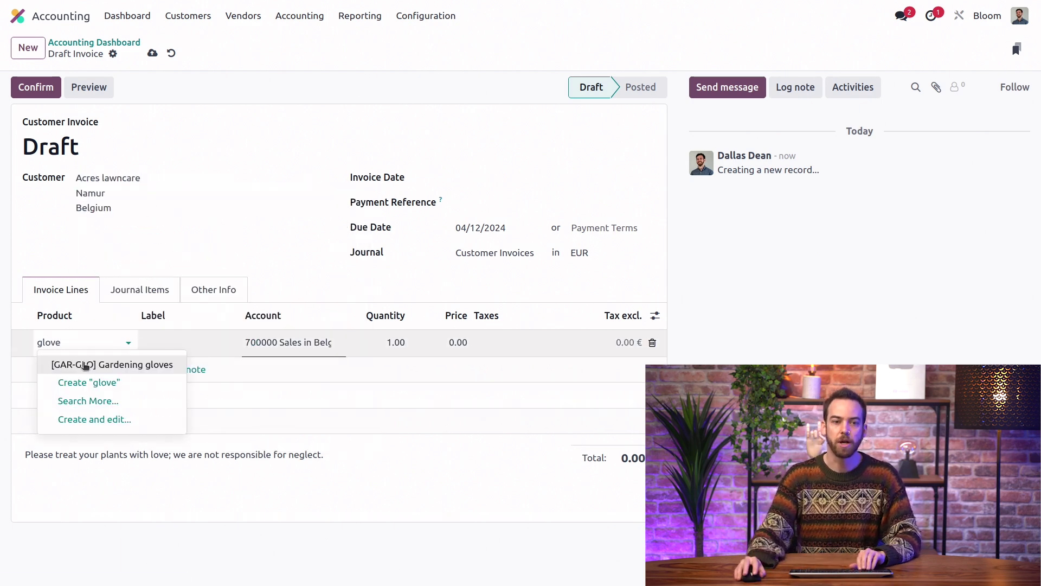
{"action": "left_click", "coordinate": [103, 366]}
{"action": "left_click", "coordinate": [390, 347]}
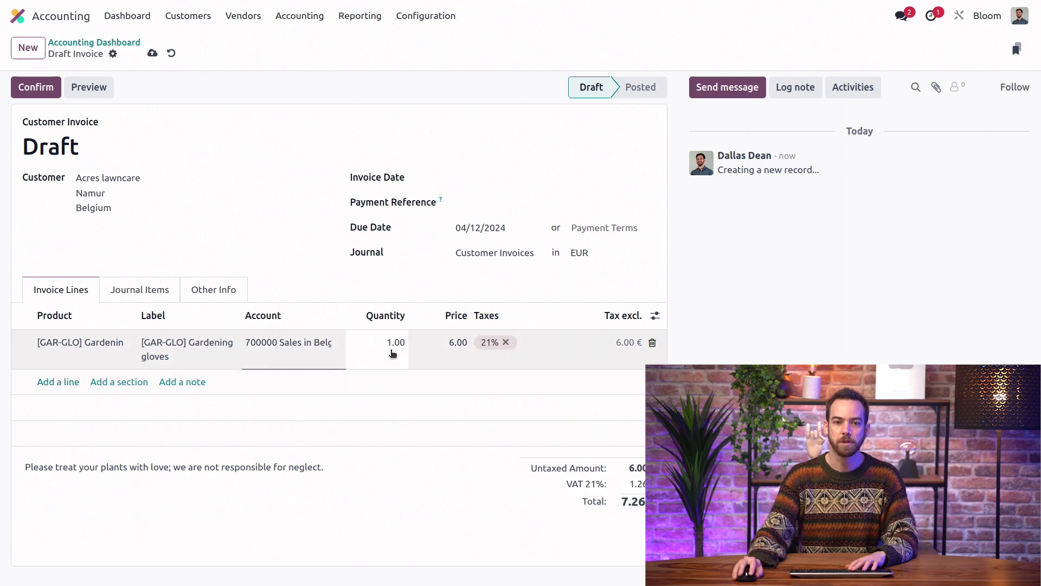
{"action": "type", "text": "6"}
{"action": "left_click", "coordinate": [211, 383]}
{"action": "left_click", "coordinate": [55, 386]}
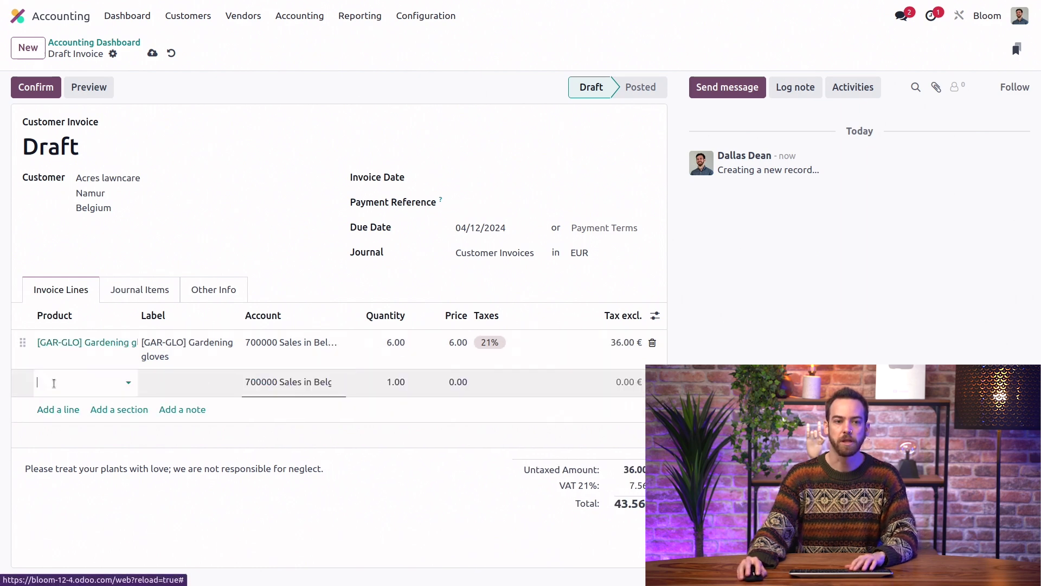
{"action": "type", "text": "gnom"}
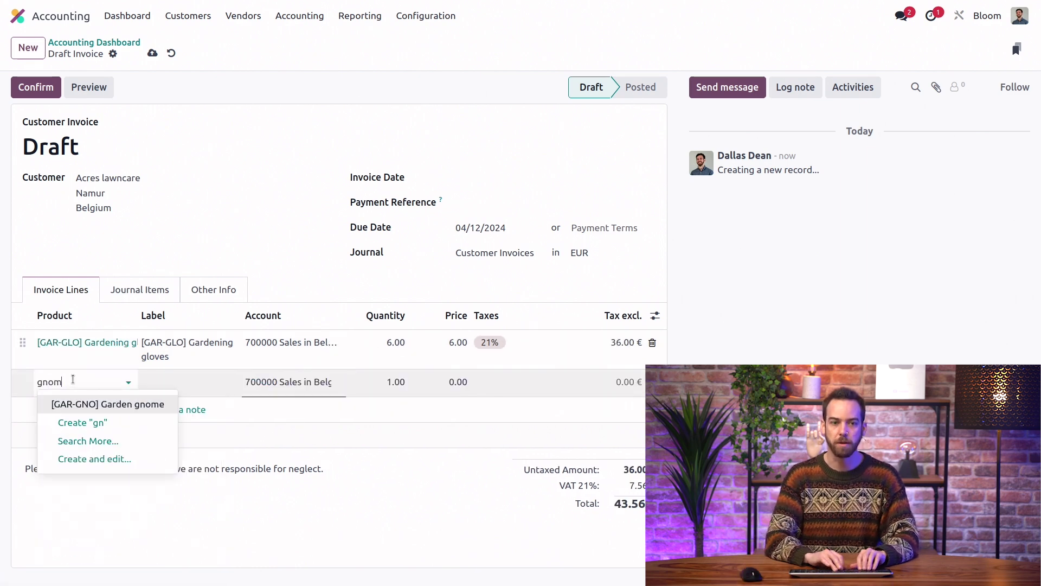
{"action": "left_click", "coordinate": [95, 404]}
{"action": "left_click", "coordinate": [371, 380]}
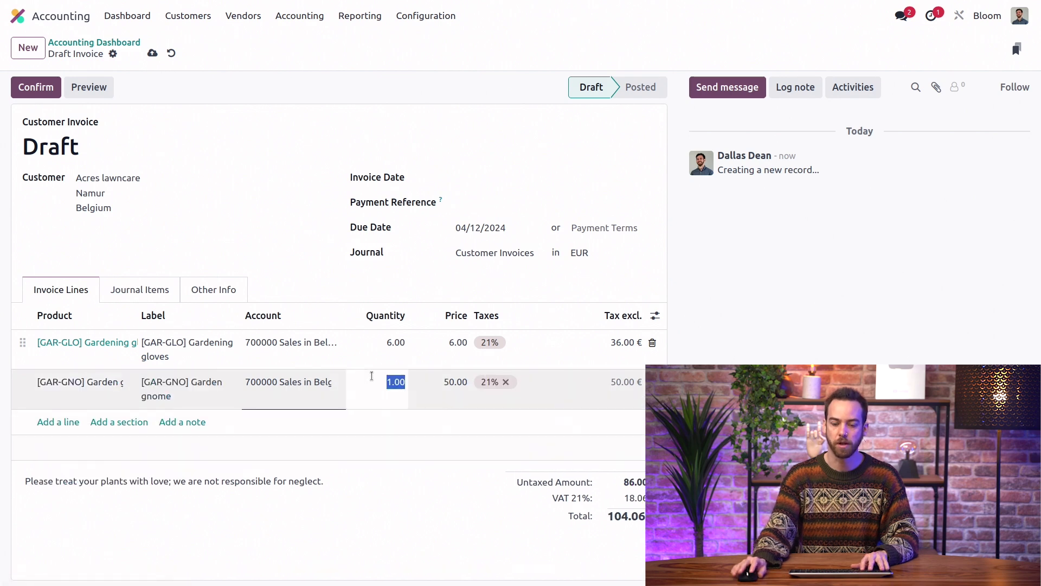
{"action": "type", "text": "10"}
{"action": "left_click", "coordinate": [327, 149]}
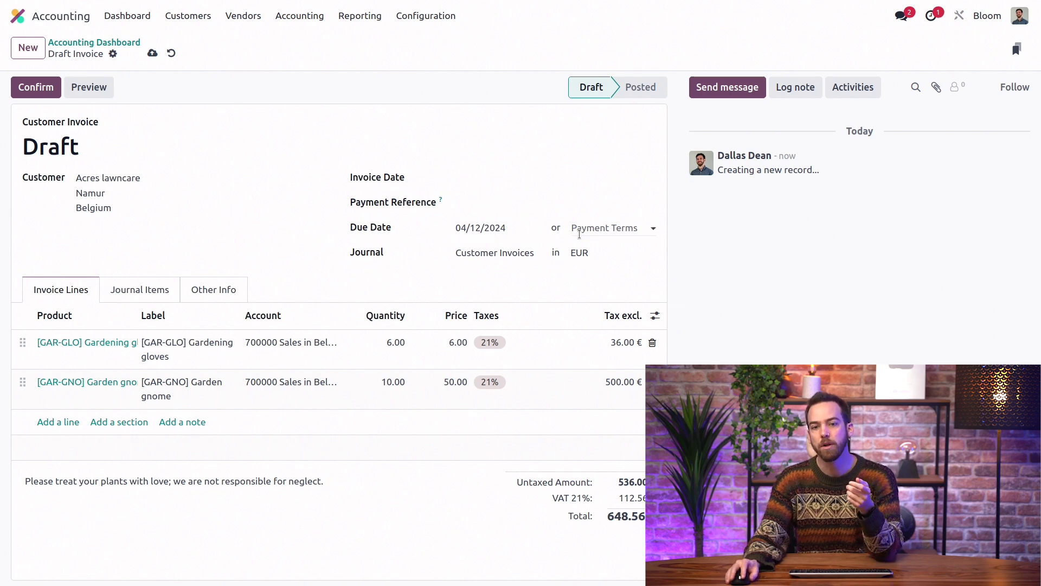
{"action": "left_click", "coordinate": [599, 228]}
- Set the invoice's payment terms to '40% now, 60% end of next month' and point out the terms note
{"action": "type", "text": "4"}
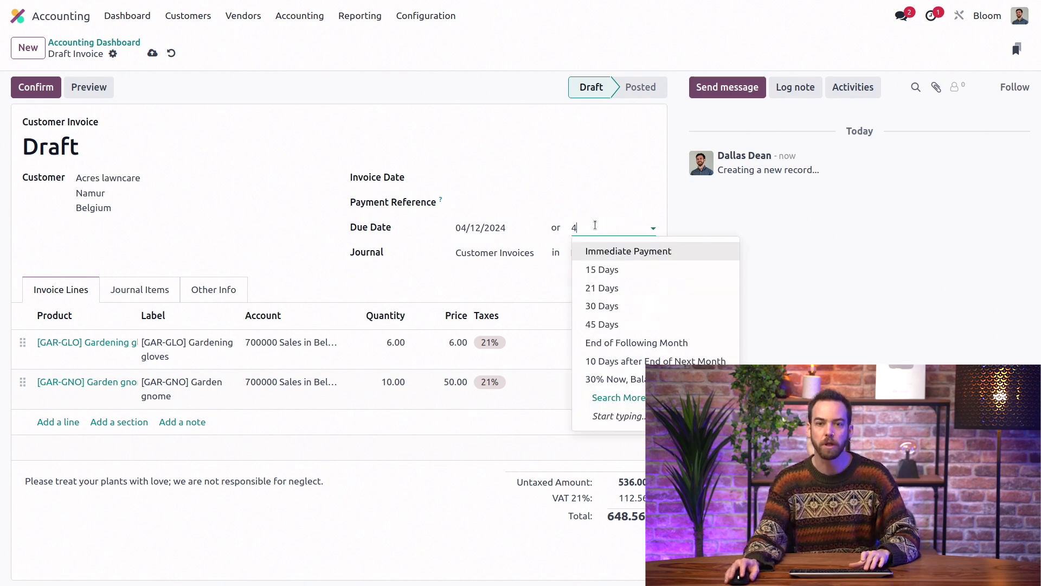
{"action": "left_click", "coordinate": [630, 274]}
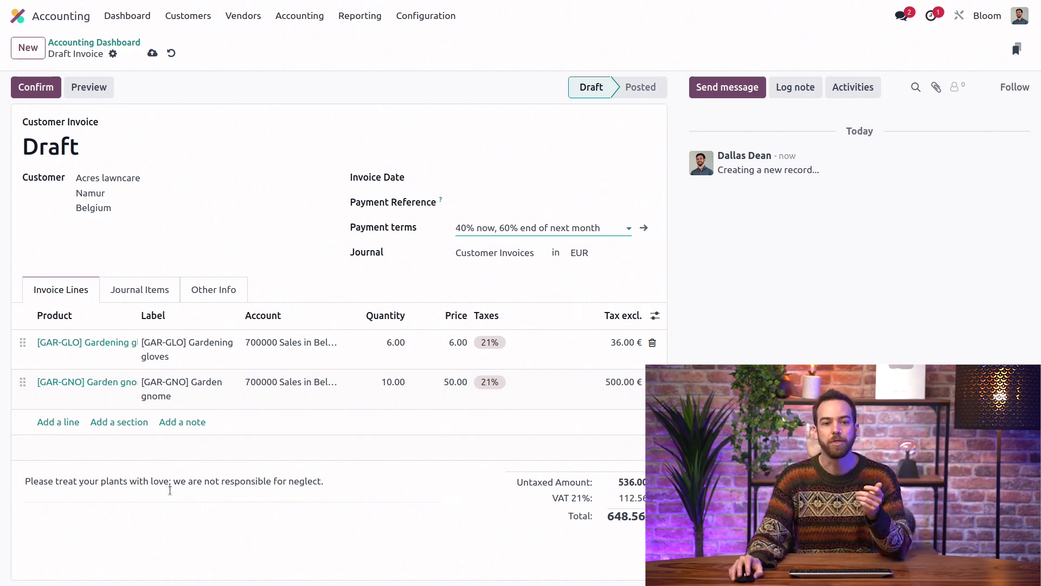
{"action": "triple_click", "coordinate": [170, 490]}
{"action": "left_click", "coordinate": [186, 484]}
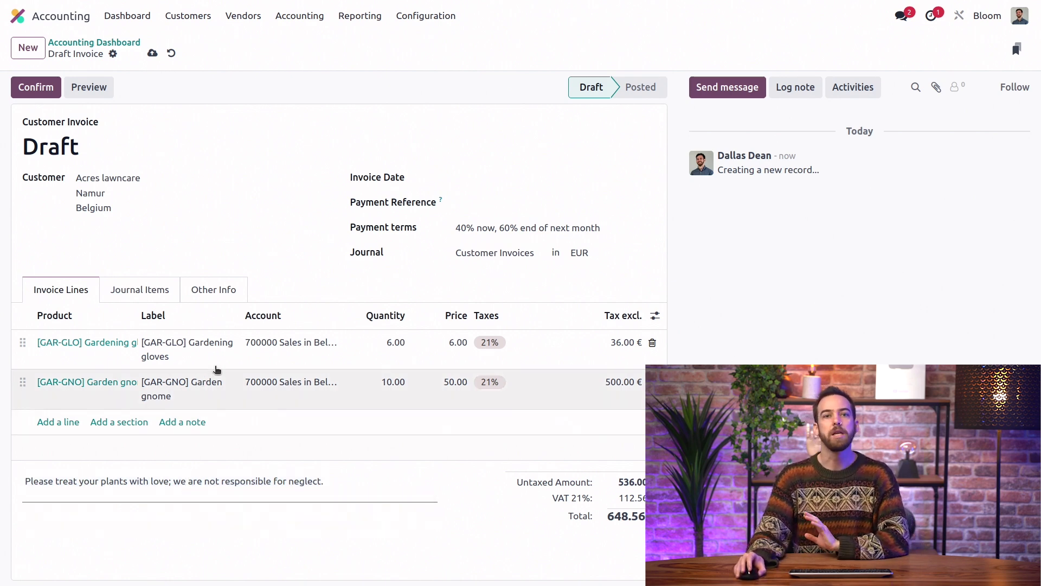
- Save the invoice, scroll through its customer portal preview, then return to the invoice
{"action": "left_click", "coordinate": [90, 93]}
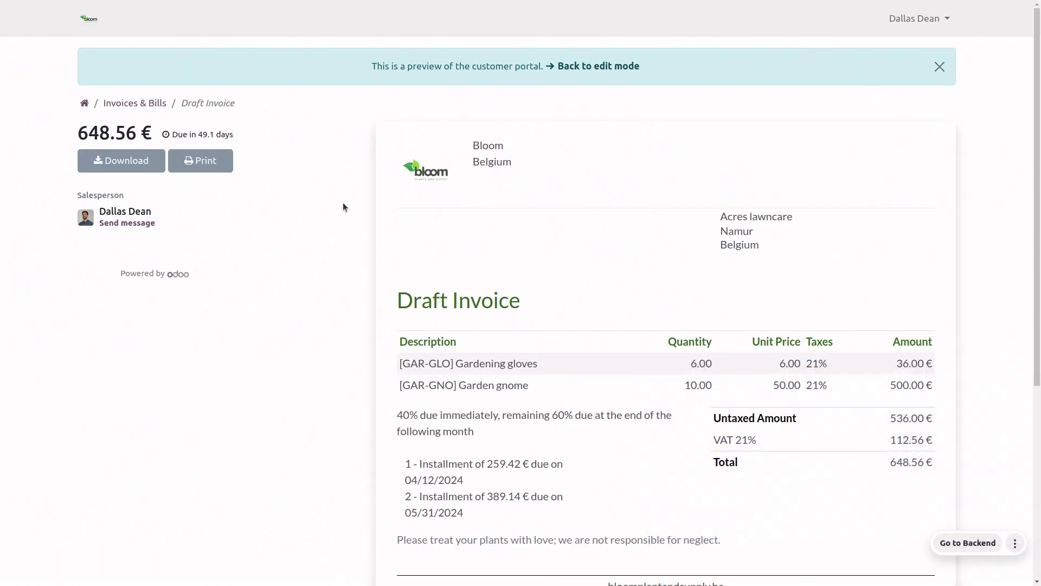
{"action": "scroll", "coordinate": [454, 301], "scroll_direction": "down", "scroll_amount": 3}
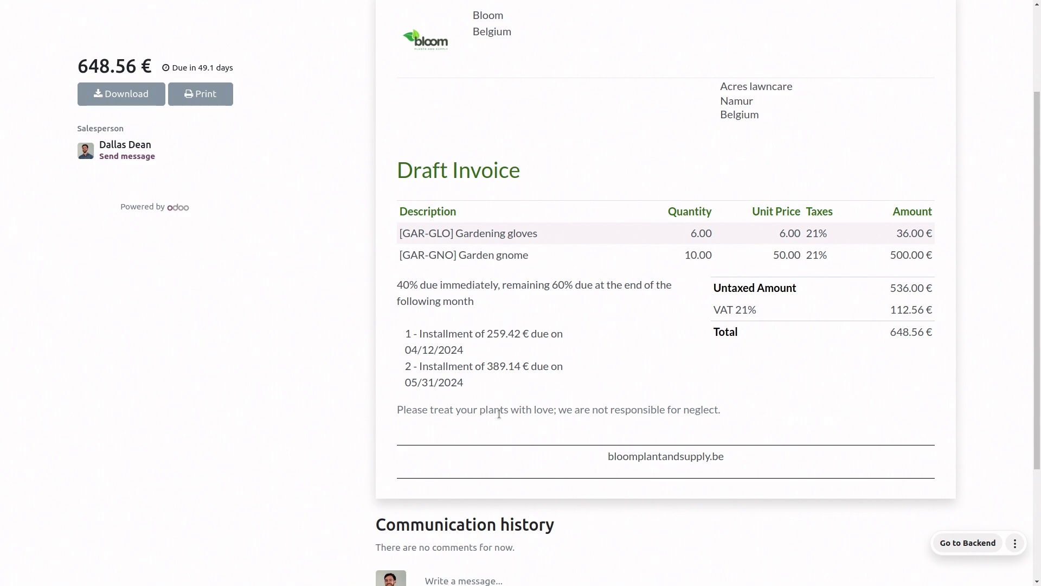
{"action": "scroll", "coordinate": [499, 413], "scroll_direction": "up", "scroll_amount": 3}
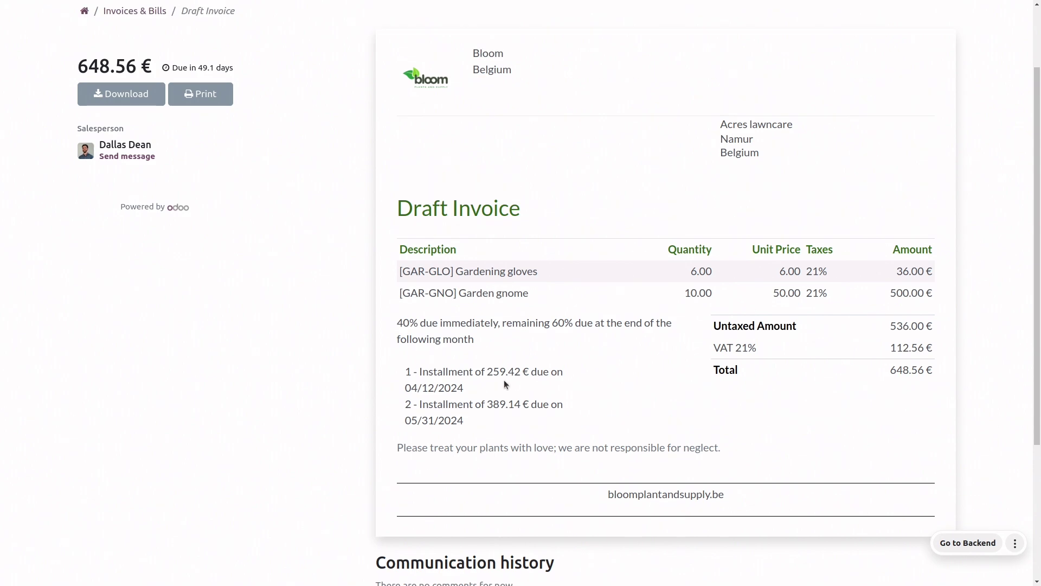
{"action": "left_click", "coordinate": [605, 66]}
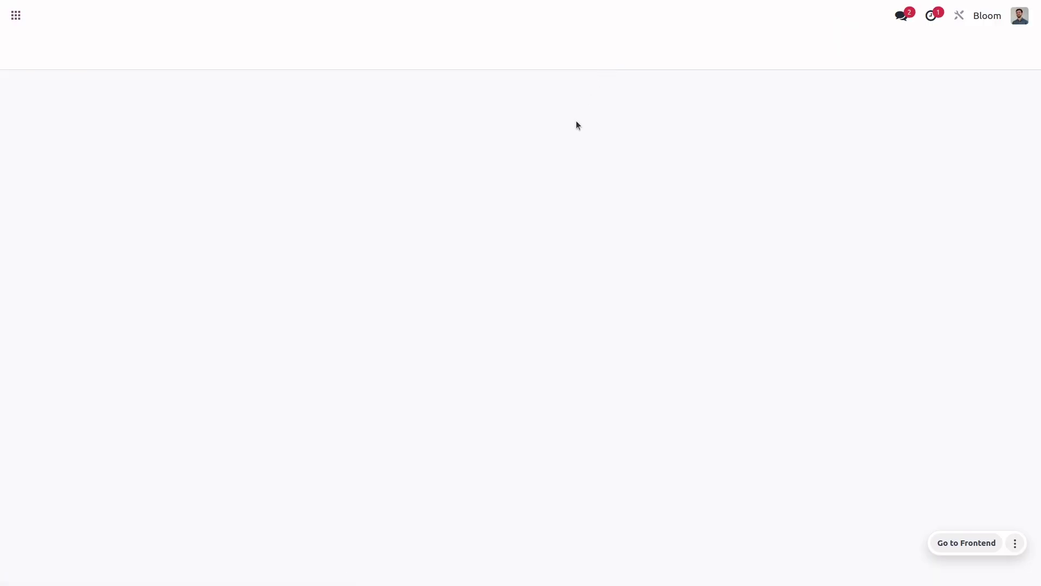
- Confirm the Acres lawncare invoice to post it as INV/2024/00007
{"action": "left_click", "coordinate": [34, 92]}
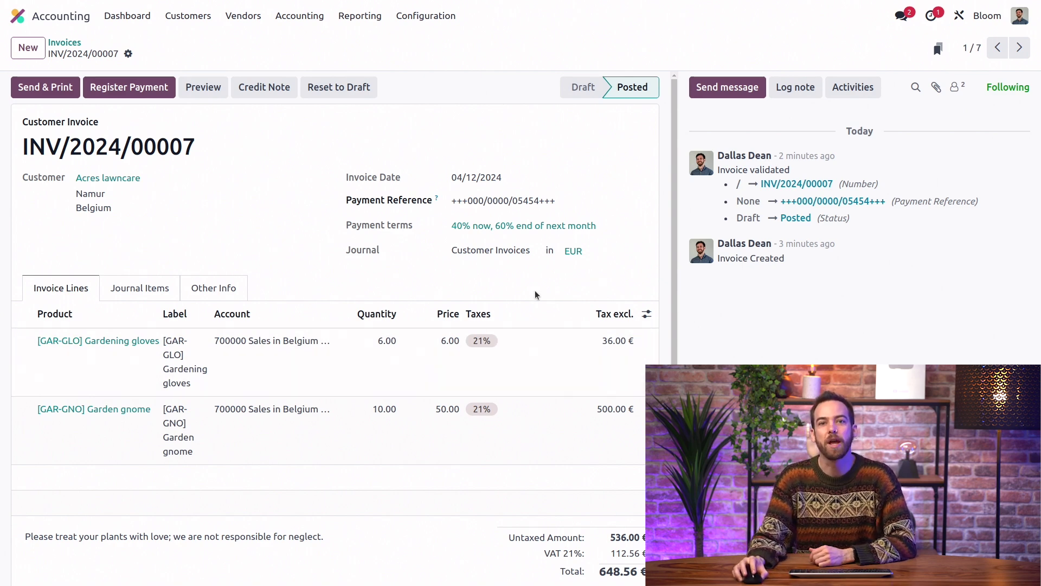
- Open Reporting > Aged Receivable to see Acres lawncare's 951.06 € total
{"action": "left_click", "coordinate": [360, 15]}
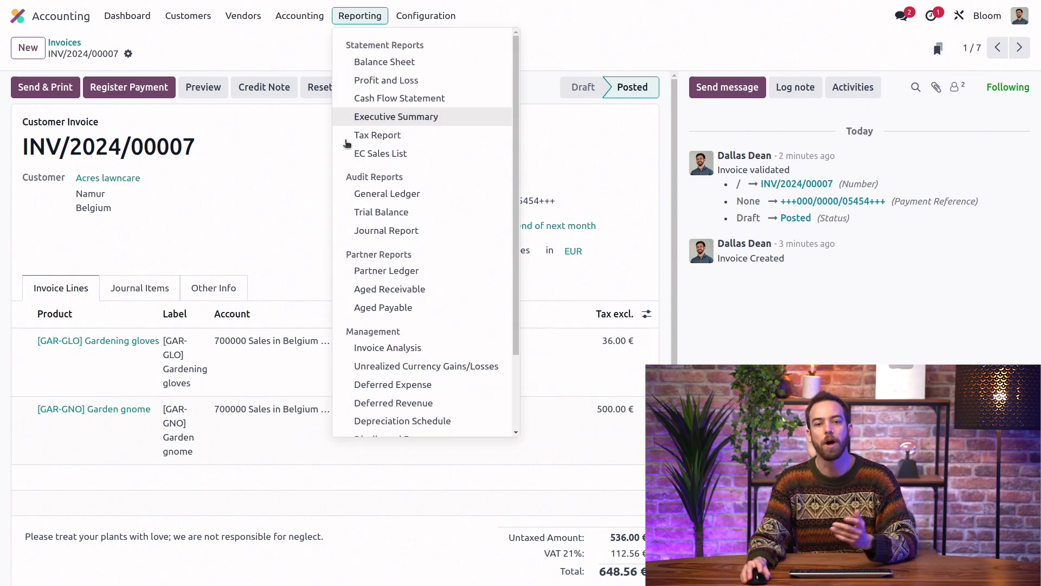
{"action": "left_click", "coordinate": [396, 292]}
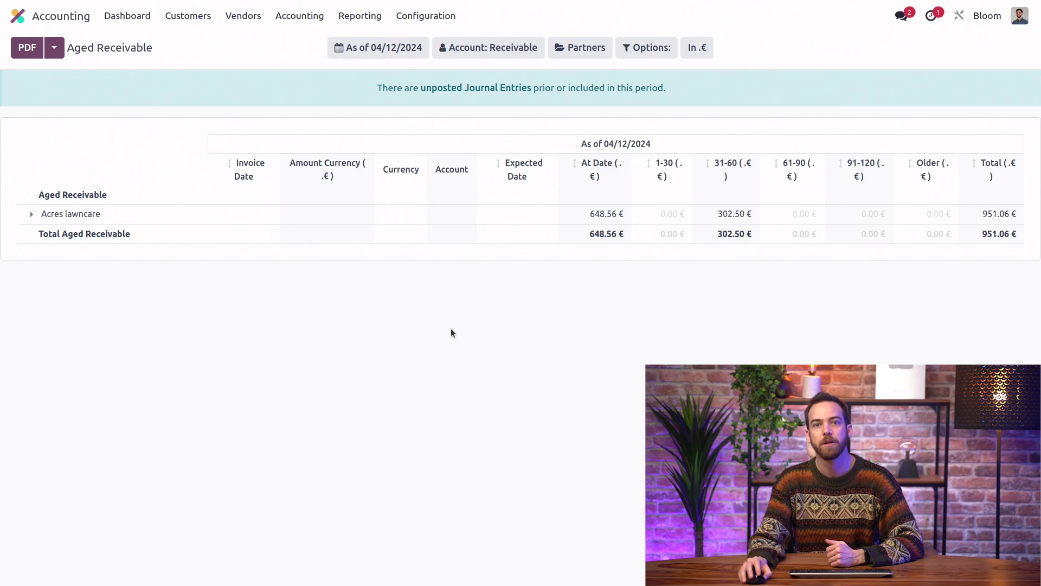